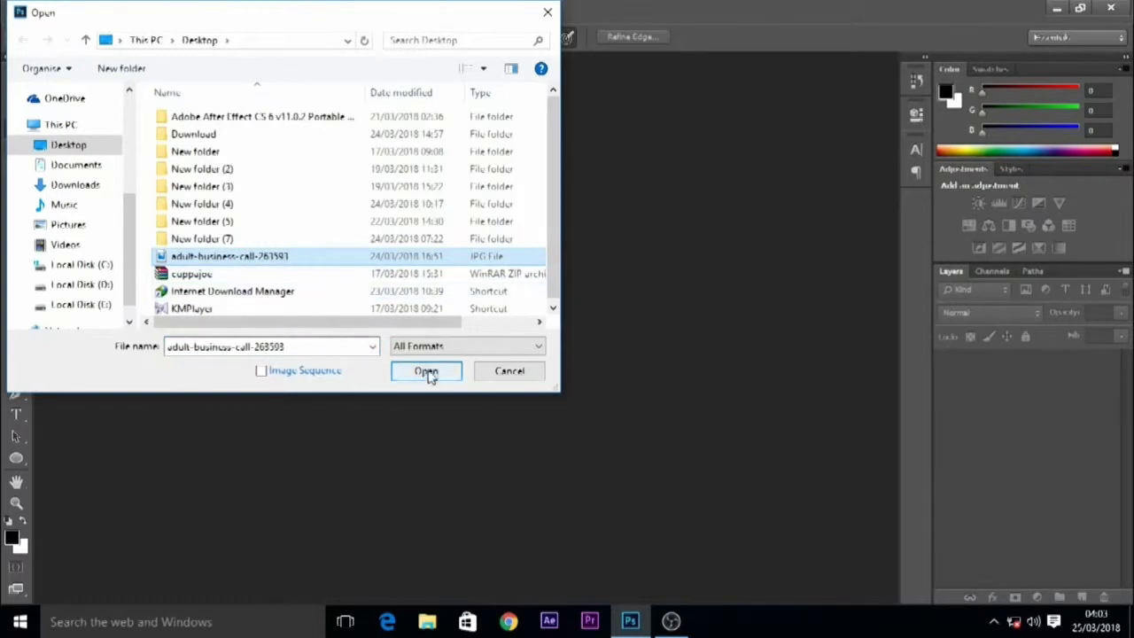
Open the adult-business-call-263593 photo and unlock its Background so it becomes an editable layer
{"action": "left_click", "coordinate": [429, 370]}
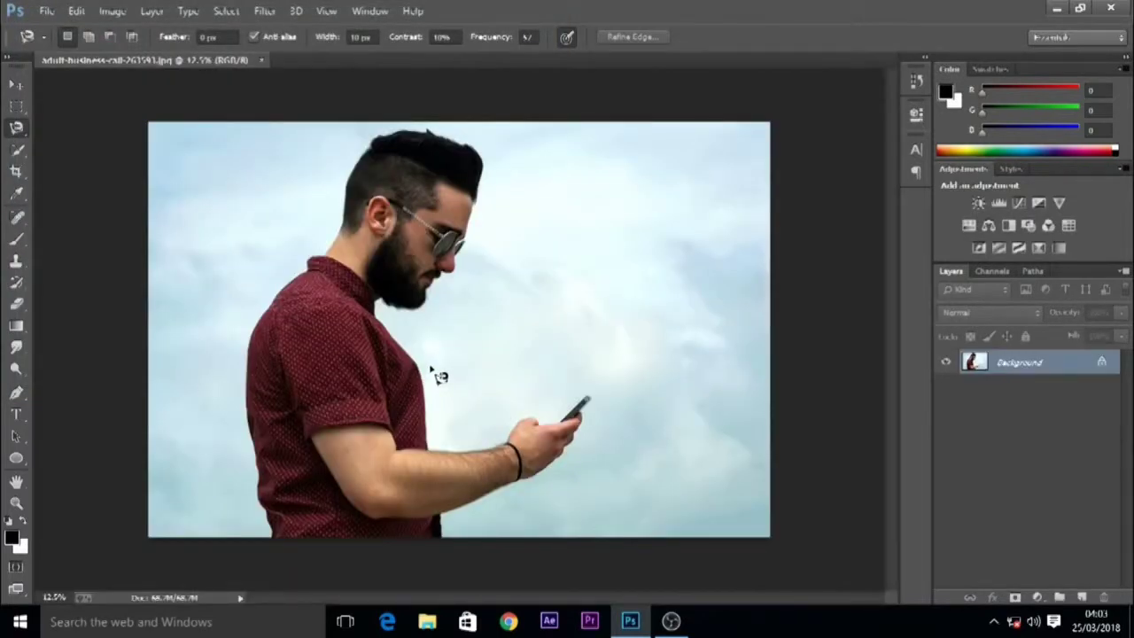
{"action": "left_click", "coordinate": [1103, 366]}
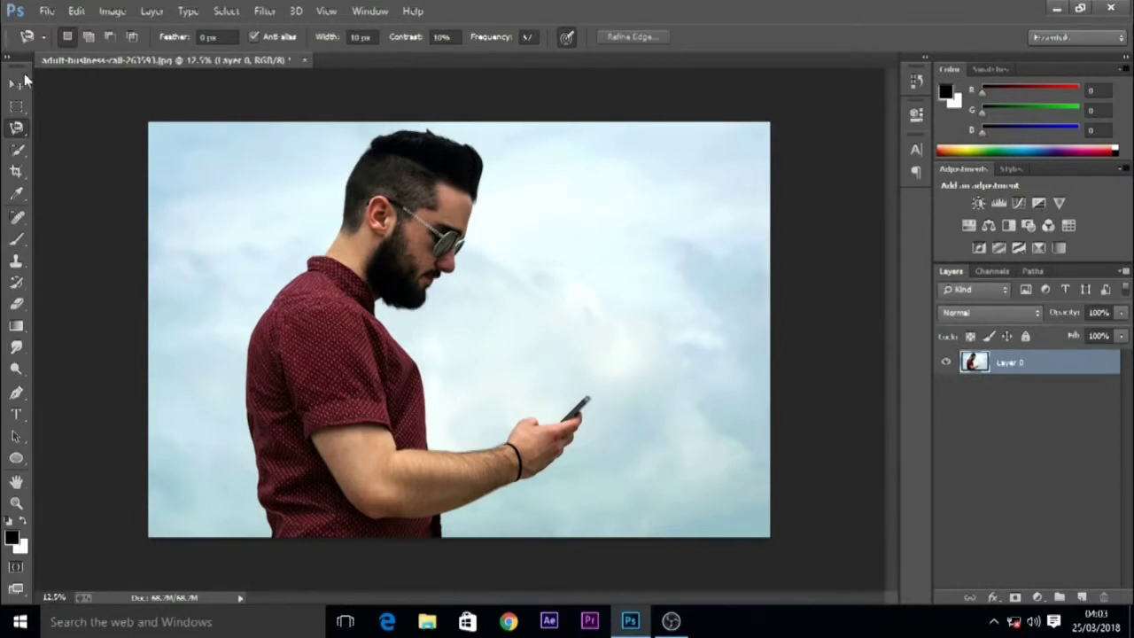
Select the man's head and upper body down to mid-torso with the Magnetic Lasso and mask the layer to that selection
{"action": "right_click", "coordinate": [18, 130]}
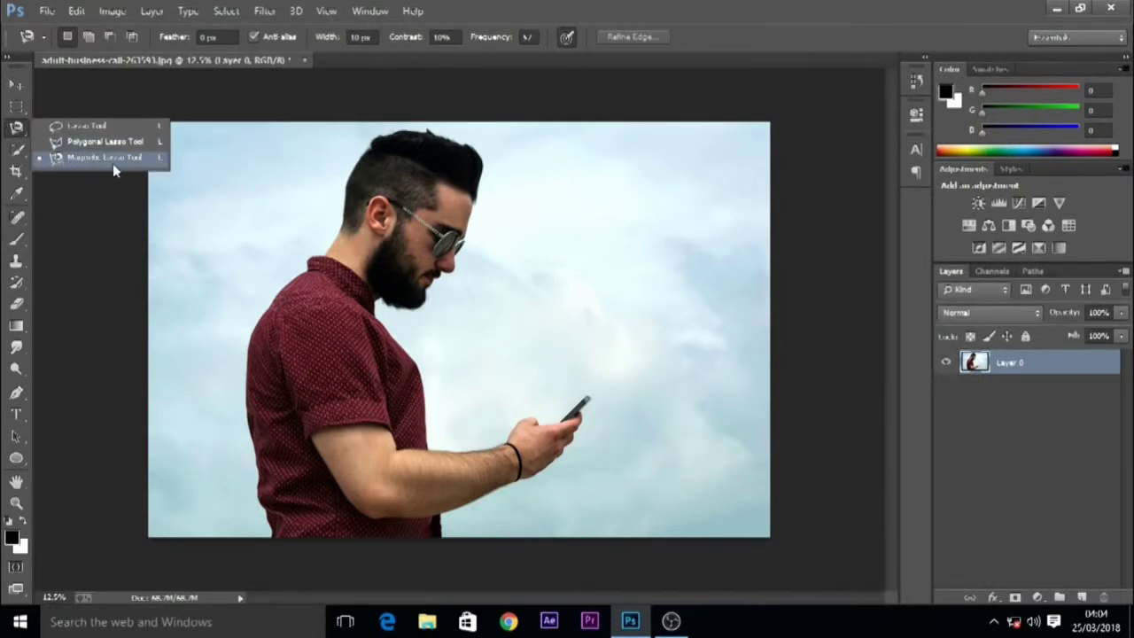
{"action": "left_click", "coordinate": [82, 158]}
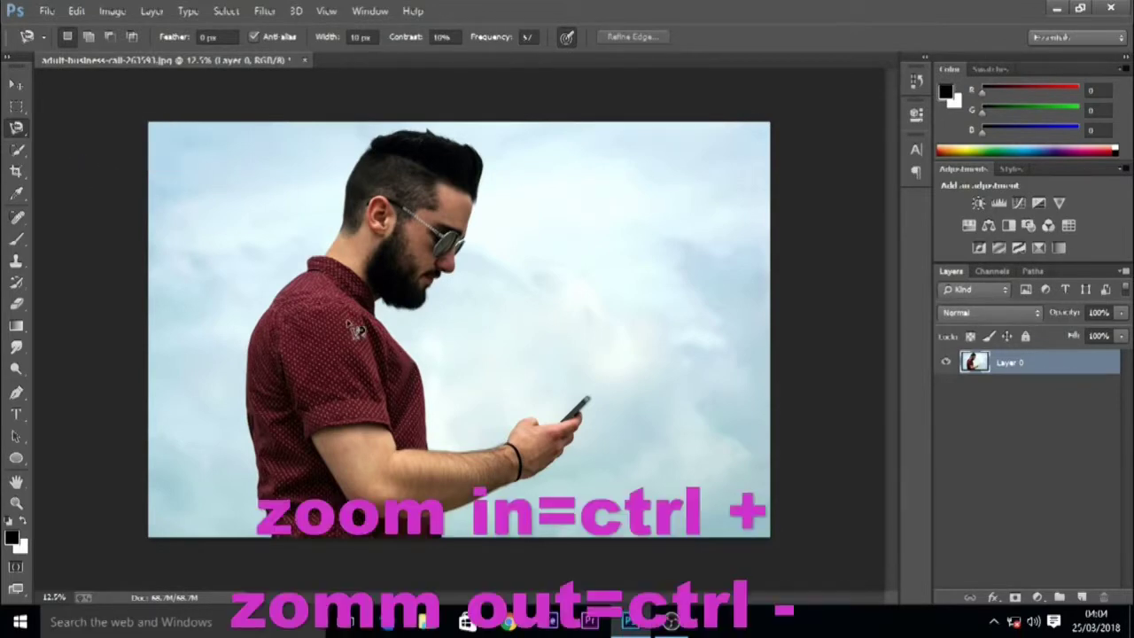
{"action": "key", "text": "ctrl+plus"}
{"action": "key", "text": "ctrl+plus"}
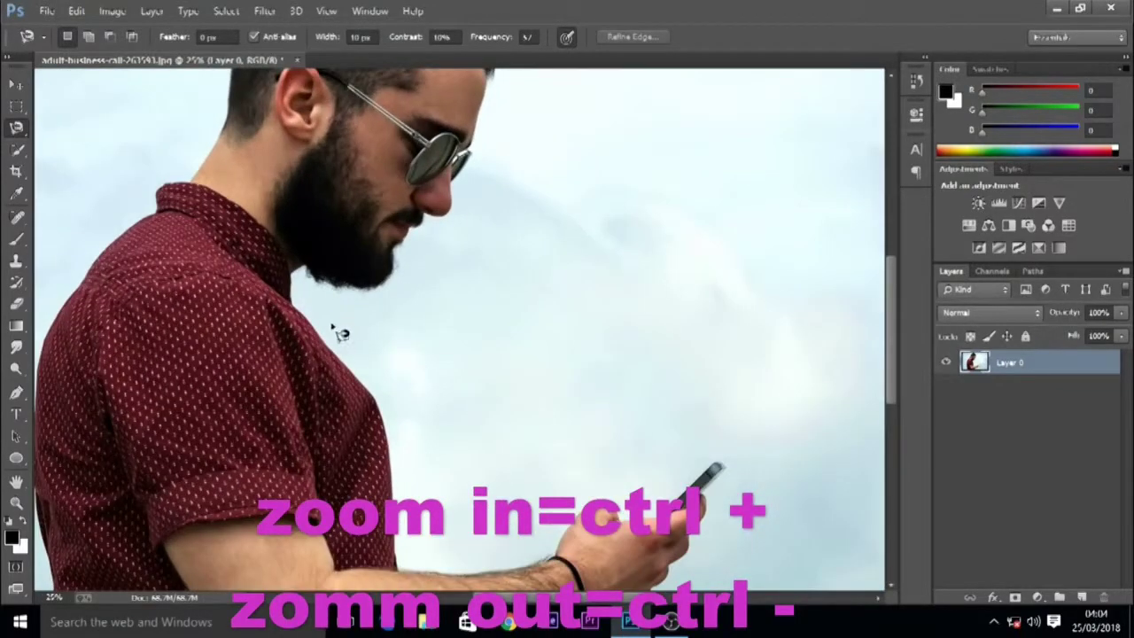
{"action": "left_click_drag", "start_coordinate": [168, 384], "coordinate": [428, 233]}
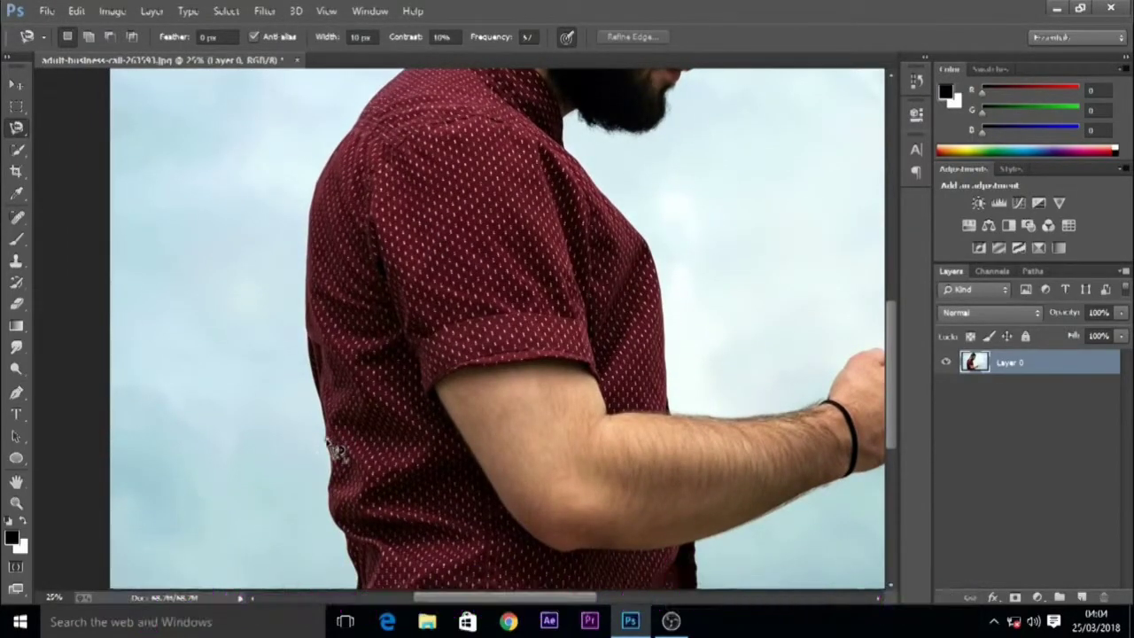
{"action": "mouse_move", "coordinate": [330, 423]}
{"action": "left_mouse_down"}
{"action": "mouse_move", "coordinate": [304, 329]}
{"action": "mouse_move", "coordinate": [303, 236]}
{"action": "mouse_move", "coordinate": [324, 166]}
{"action": "mouse_move", "coordinate": [392, 90]}
{"action": "mouse_move", "coordinate": [385, 81]}
{"action": "mouse_move", "coordinate": [349, 342]}
{"action": "mouse_move", "coordinate": [355, 400]}
{"action": "mouse_move", "coordinate": [399, 376]}
{"action": "mouse_move", "coordinate": [398, 348]}
{"action": "mouse_move", "coordinate": [433, 338]}
{"action": "mouse_move", "coordinate": [425, 331]}
{"action": "mouse_move", "coordinate": [463, 269]}
{"action": "mouse_move", "coordinate": [472, 180]}
{"action": "mouse_move", "coordinate": [529, 106]}
{"action": "mouse_move", "coordinate": [600, 91]}
{"action": "mouse_move", "coordinate": [654, 99]}
{"action": "mouse_move", "coordinate": [744, 142]}
{"action": "mouse_move", "coordinate": [713, 308]}
{"action": "left_mouse_up"}
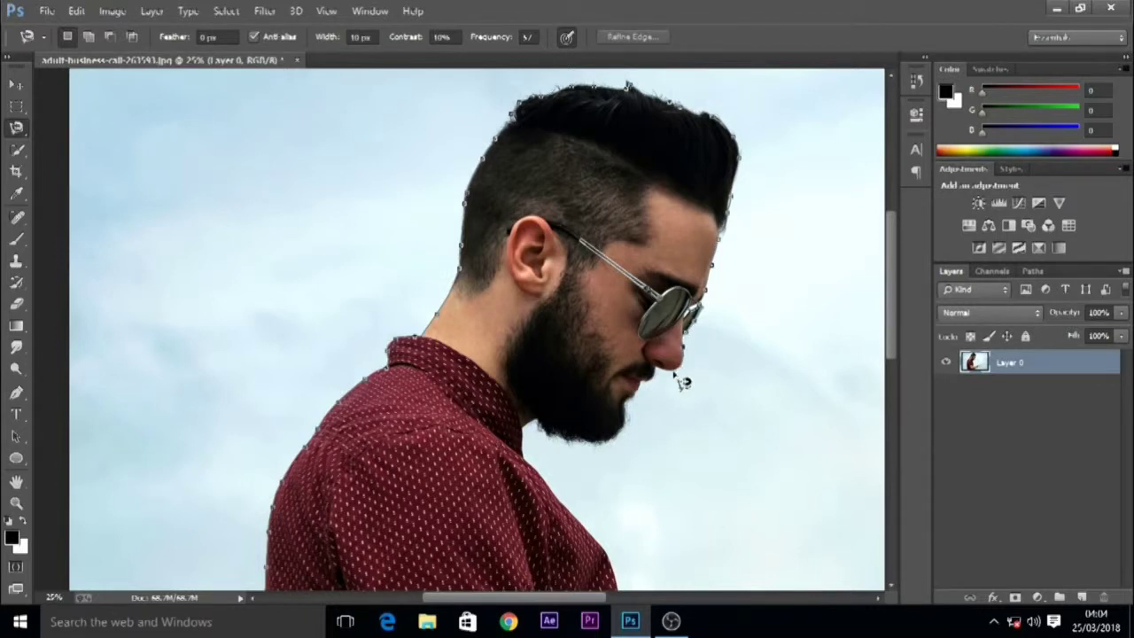
{"action": "left_click_drag", "start_coordinate": [666, 383], "coordinate": [669, 393]}
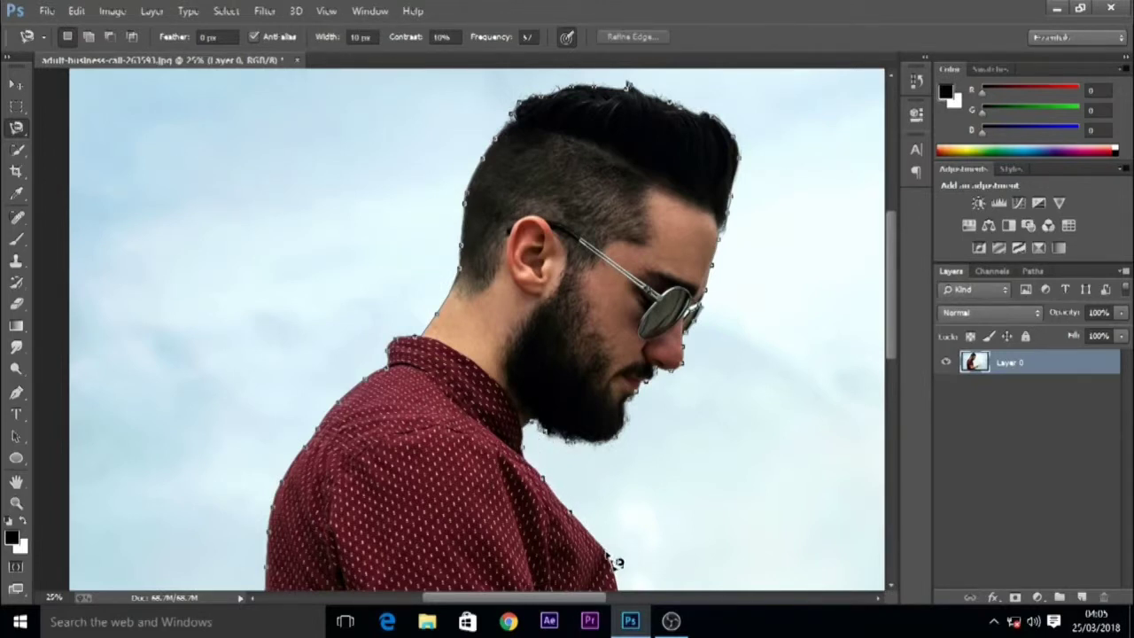
{"action": "mouse_move", "coordinate": [606, 552]}
{"action": "left_mouse_down"}
{"action": "mouse_move", "coordinate": [582, 496]}
{"action": "mouse_move", "coordinate": [550, 231]}
{"action": "left_mouse_up"}
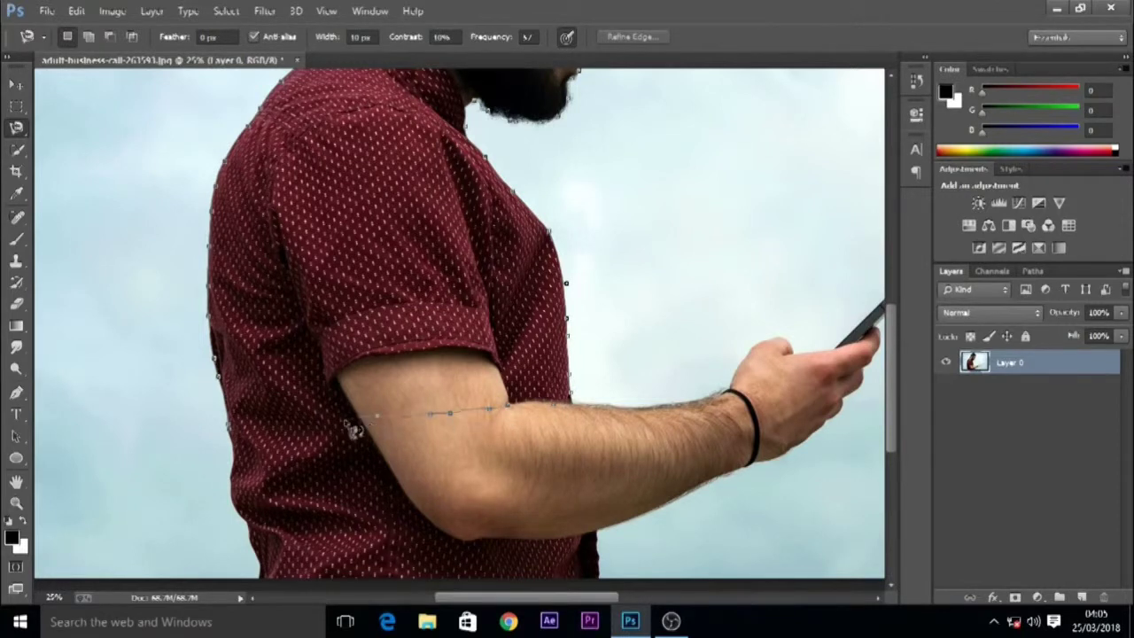
{"action": "left_click", "coordinate": [237, 438]}
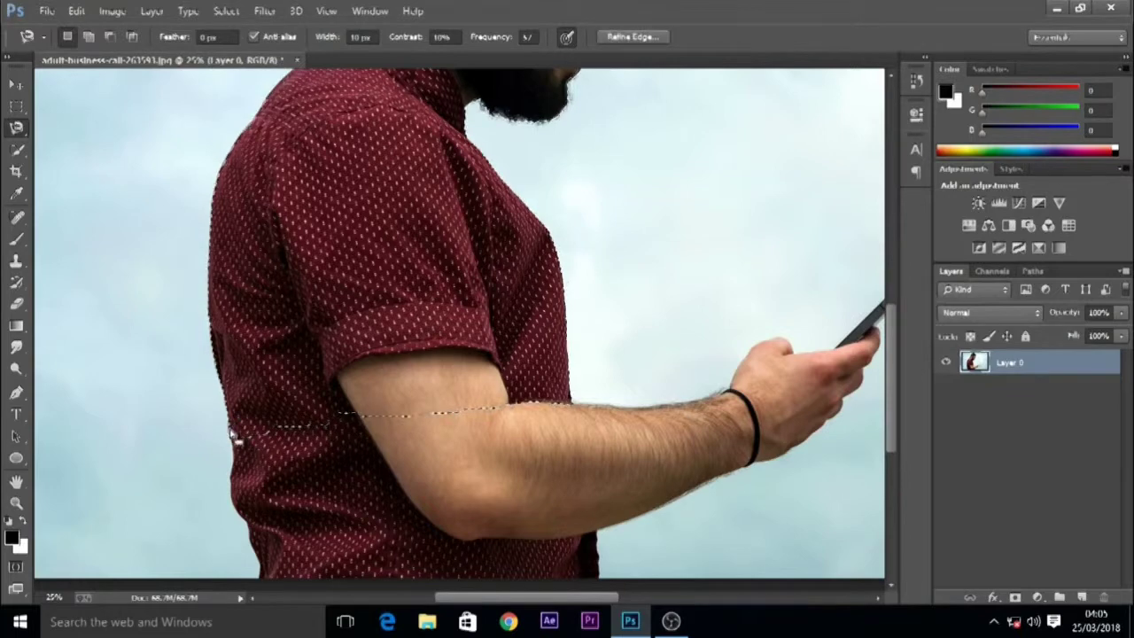
{"action": "key", "text": "ctrl+0"}
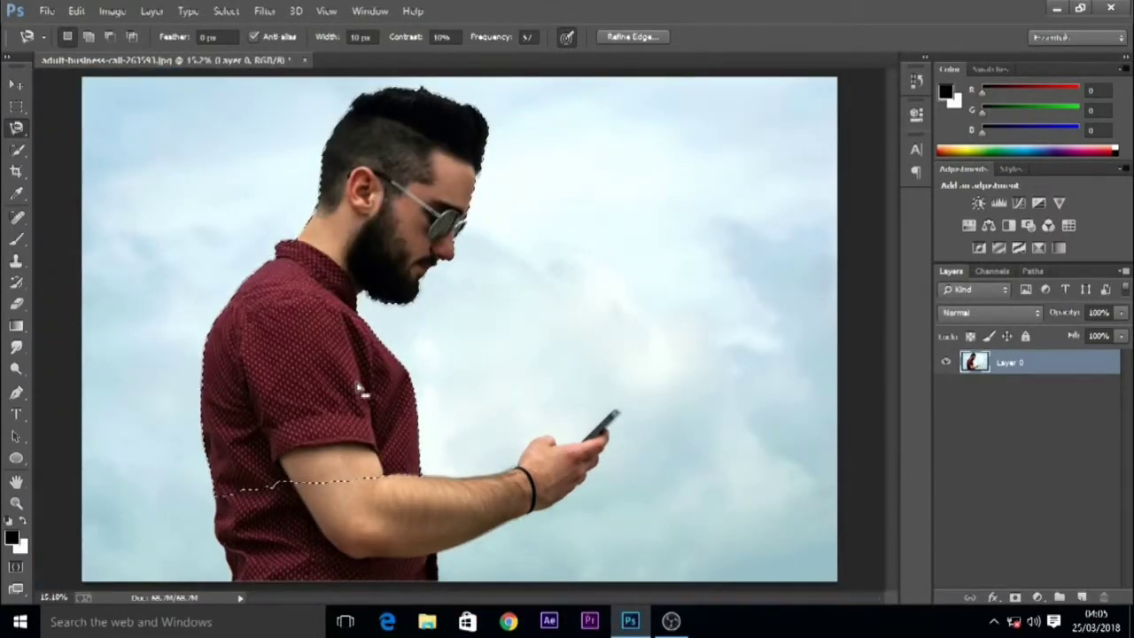
{"action": "left_click", "coordinate": [1015, 597]}
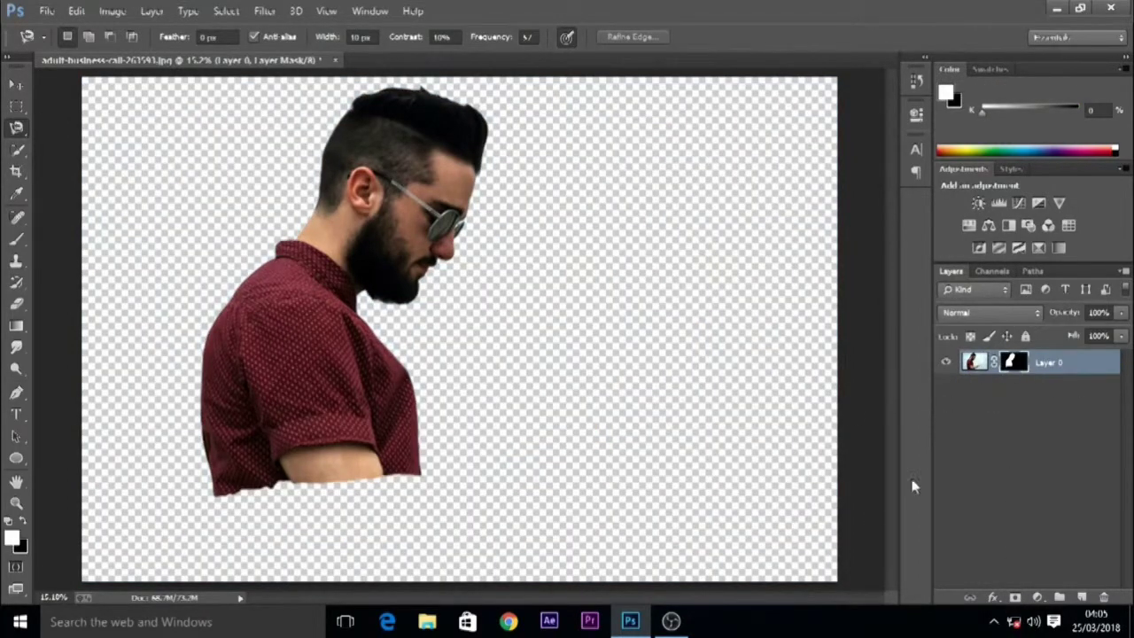
Apply a Threshold adjustment at level 65 to the image of the masked layer, not to its mask
{"action": "left_click", "coordinate": [975, 361]}
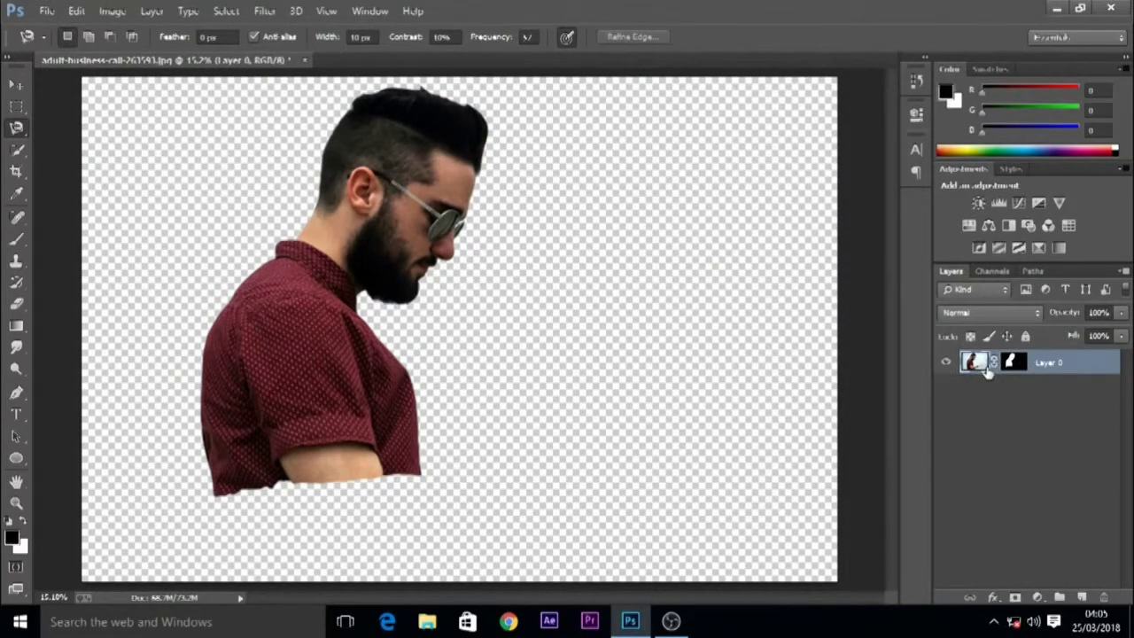
{"action": "left_click", "coordinate": [112, 10]}
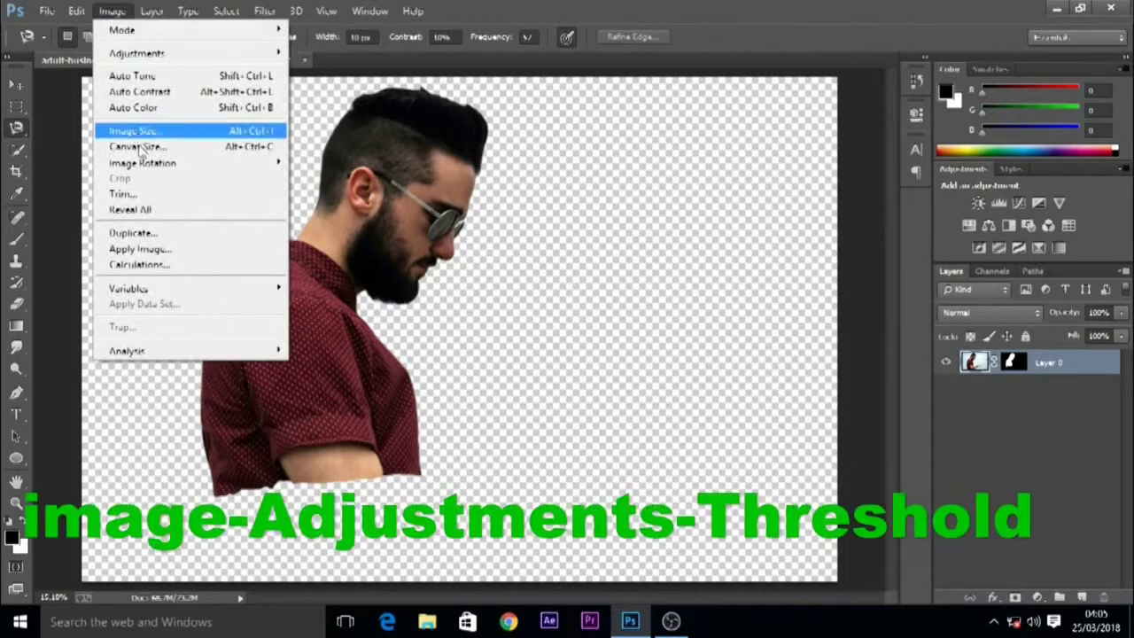
{"action": "mouse_move", "coordinate": [168, 53]}
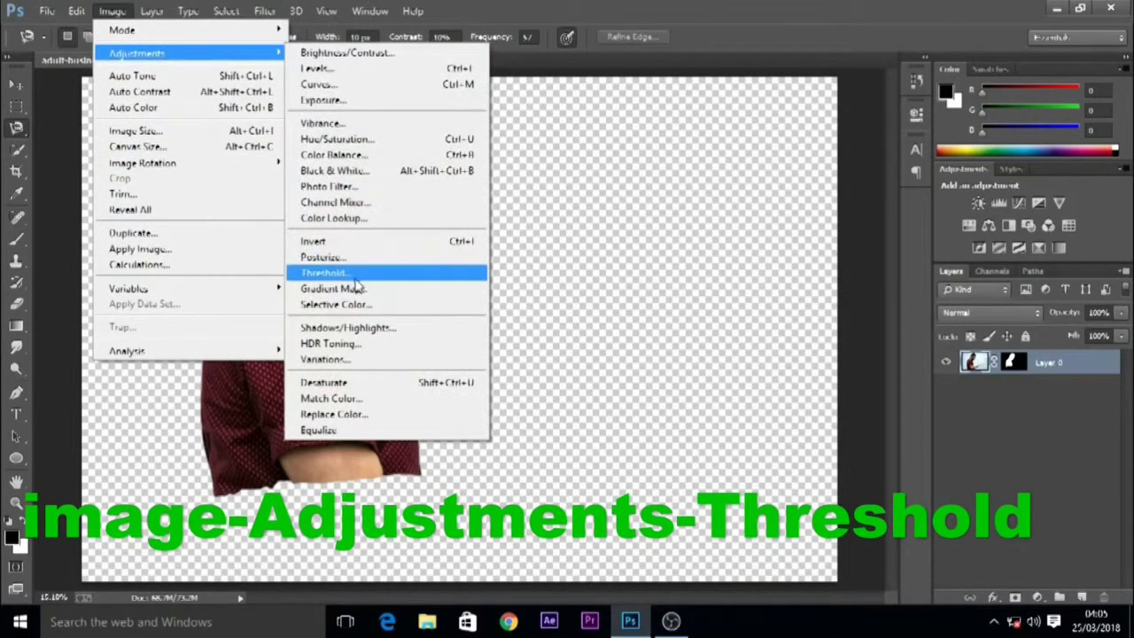
{"action": "left_click", "coordinate": [352, 280]}
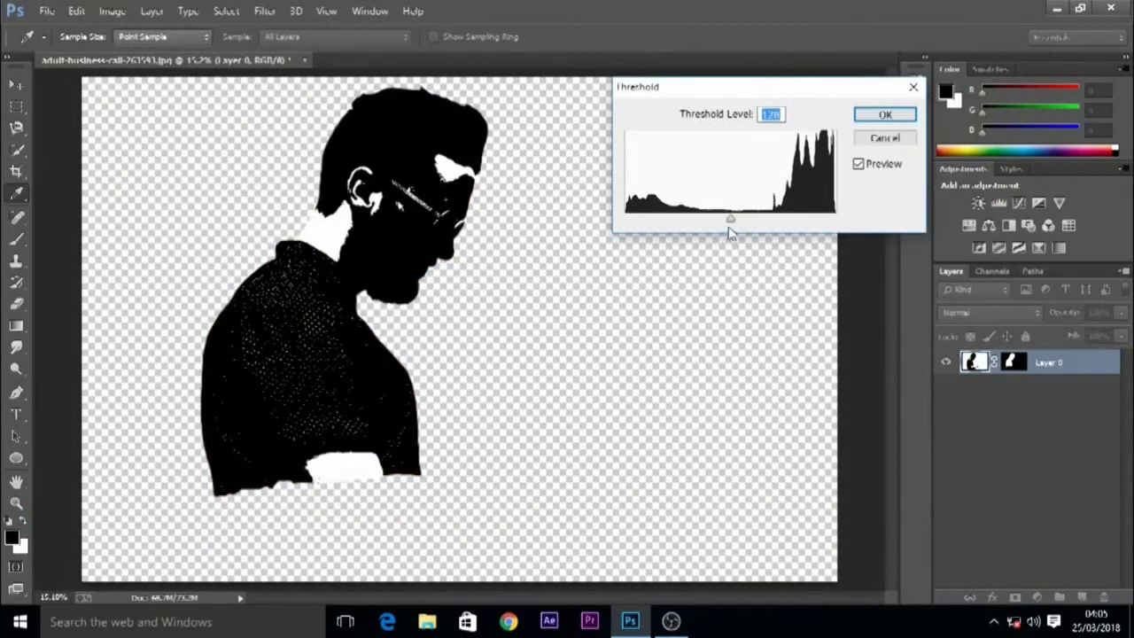
{"action": "left_click_drag", "start_coordinate": [728, 229], "coordinate": [680, 230]}
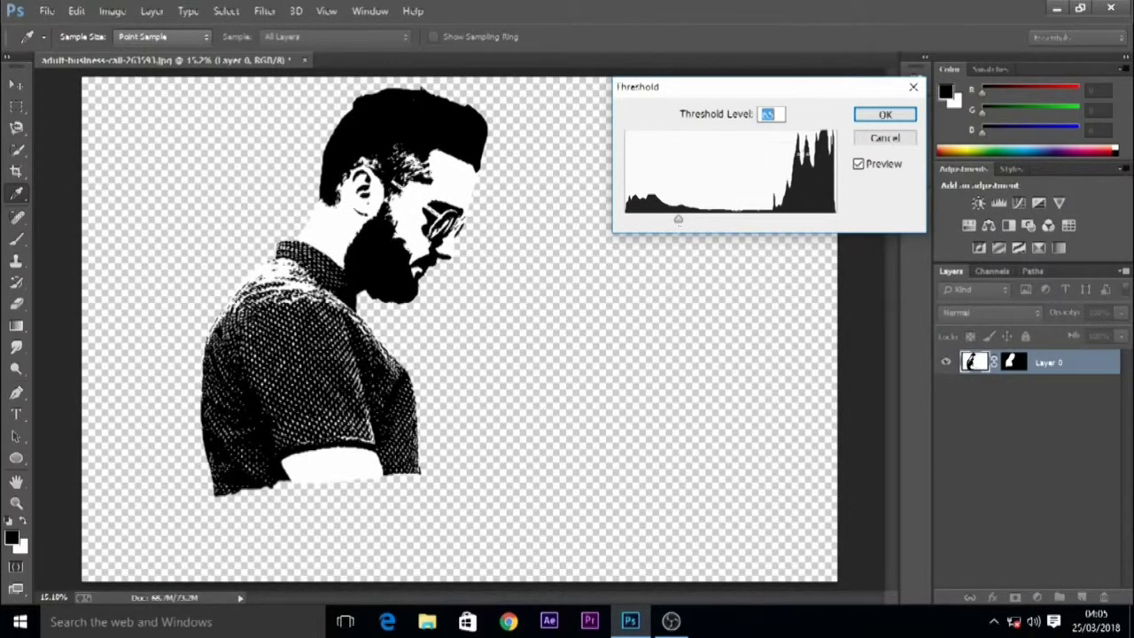
{"action": "left_click", "coordinate": [902, 115]}
{"action": "key", "text": "l"}
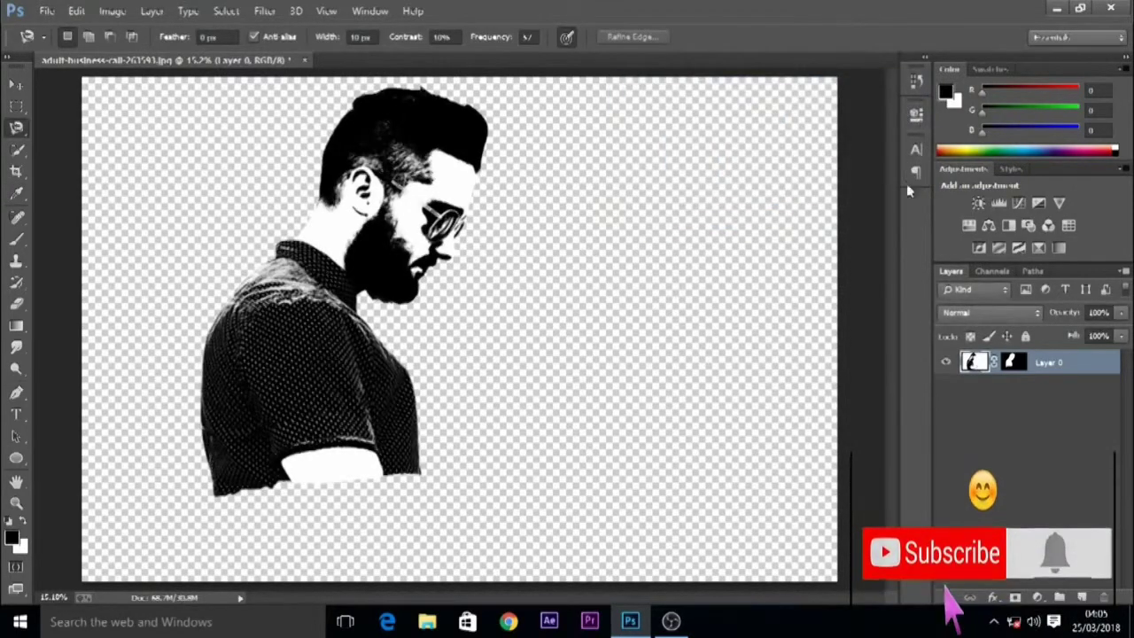
Load the RGB channel as a selection, invert it, and copy the black areas of Layer 0 to a new layer
{"action": "left_click", "coordinate": [990, 273]}
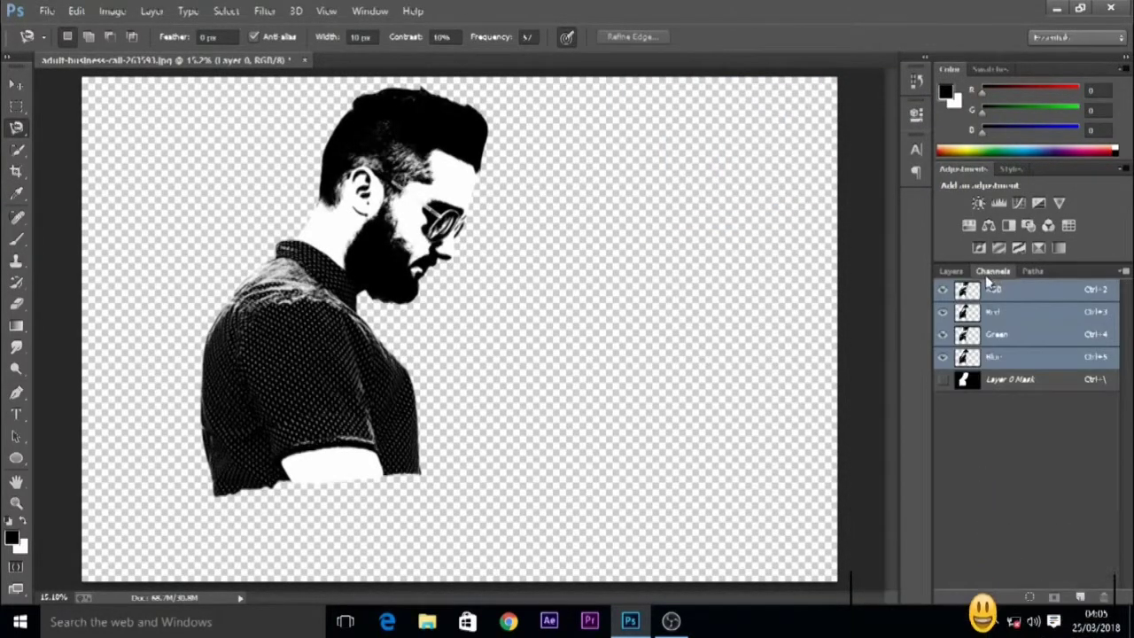
{"action": "left_click", "coordinate": [1032, 598]}
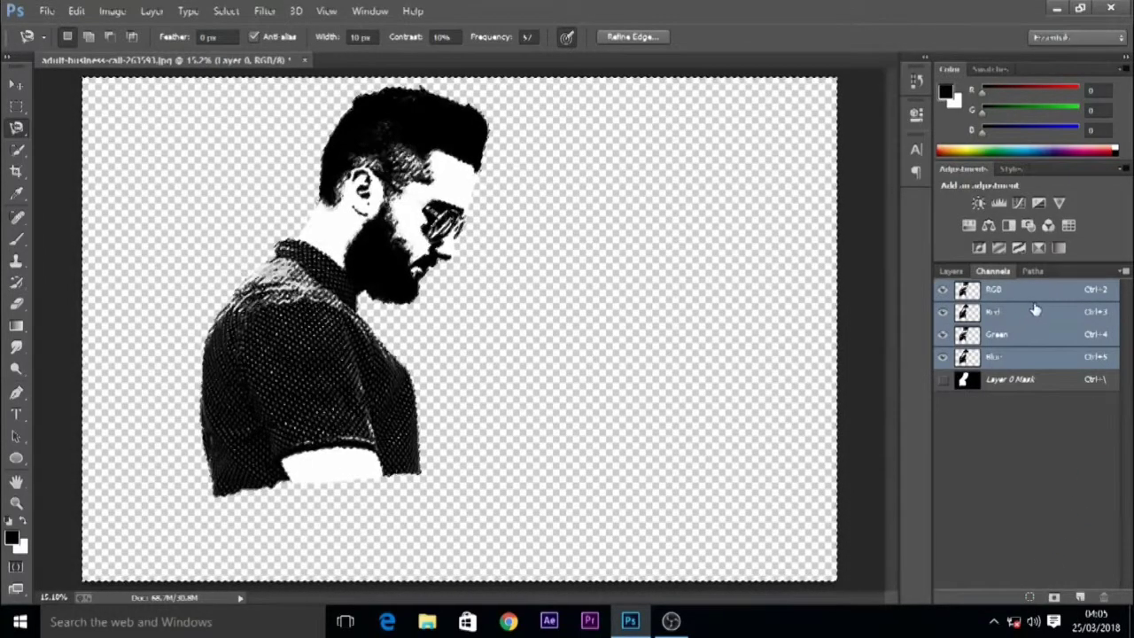
{"action": "left_click", "coordinate": [953, 272]}
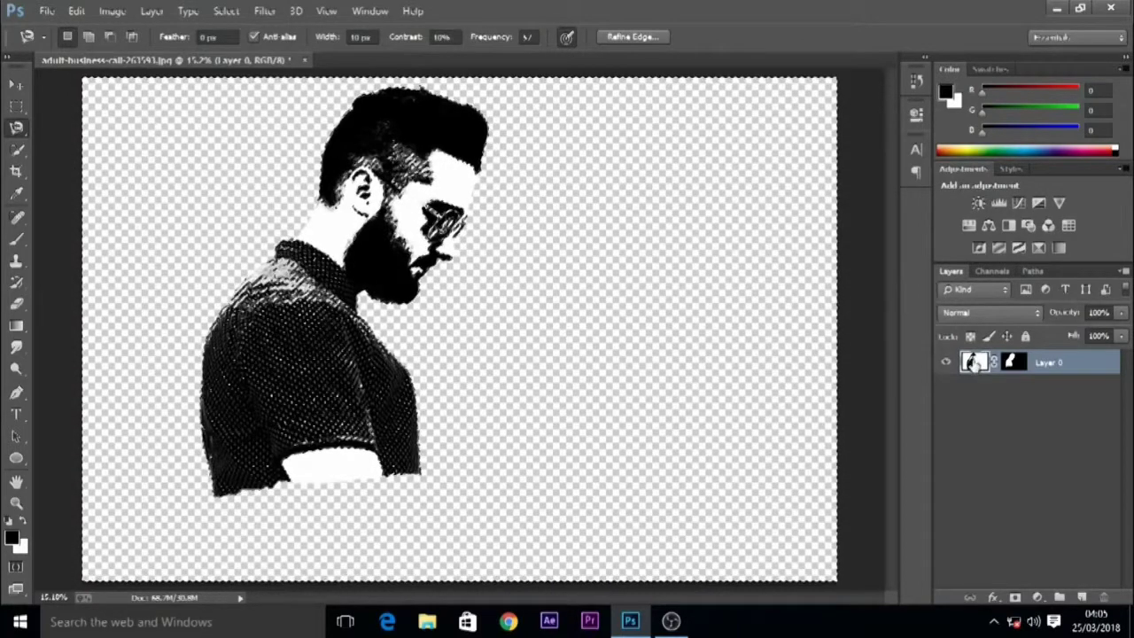
{"action": "key", "text": "shift+ctrl+i"}
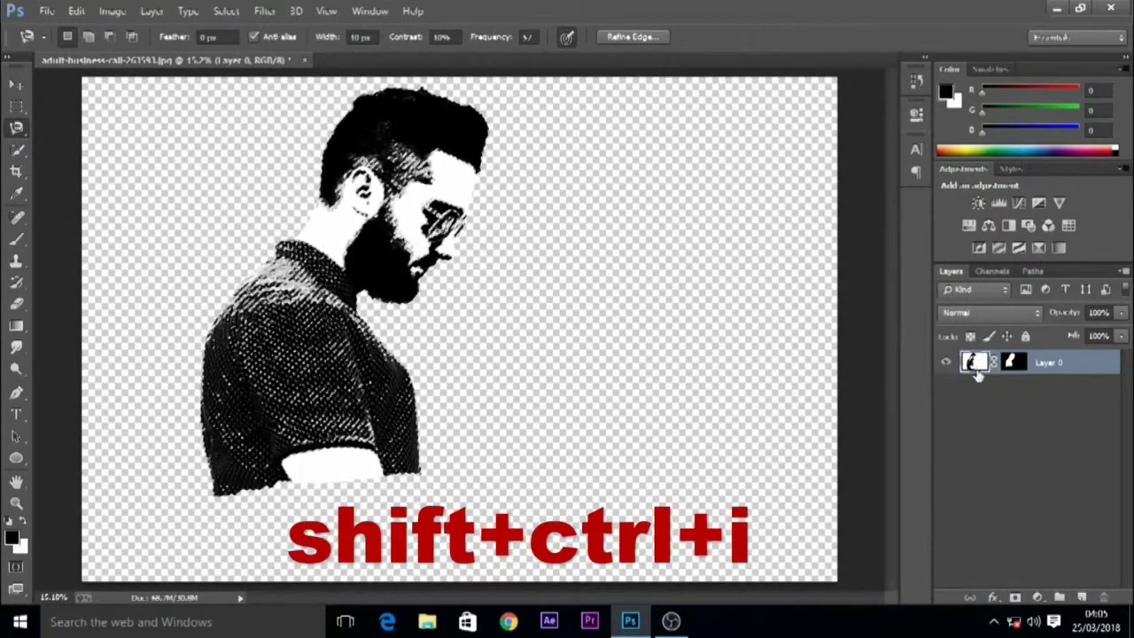
{"action": "key", "text": "ctrl+j"}
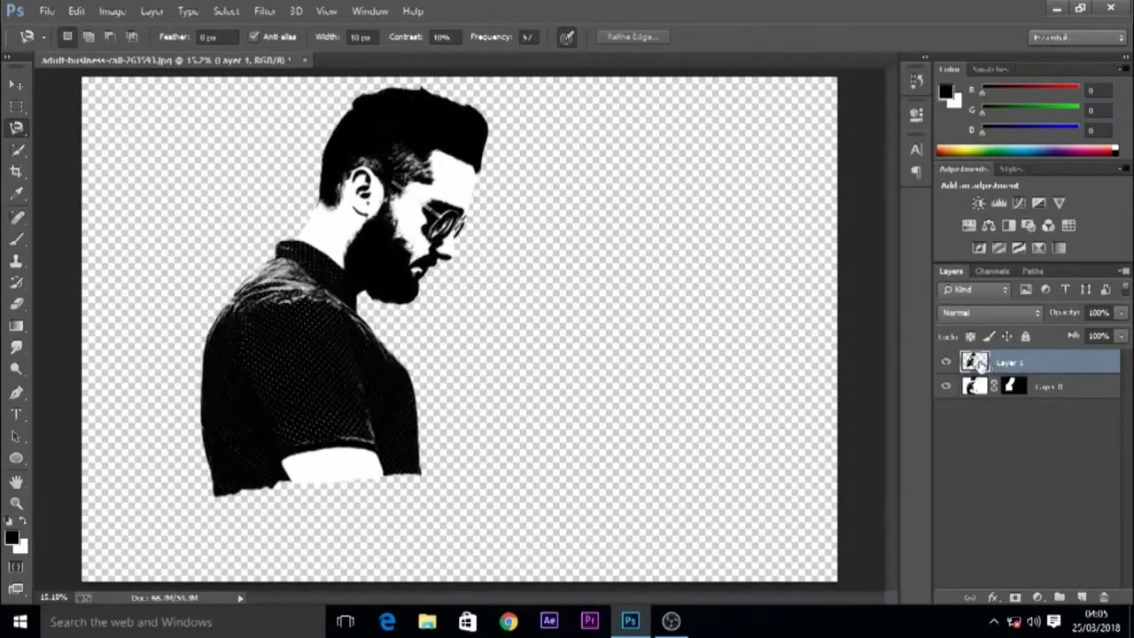
Hide and show Layer 0 to examine the copied black areas on their own
{"action": "left_click", "coordinate": [946, 388]}
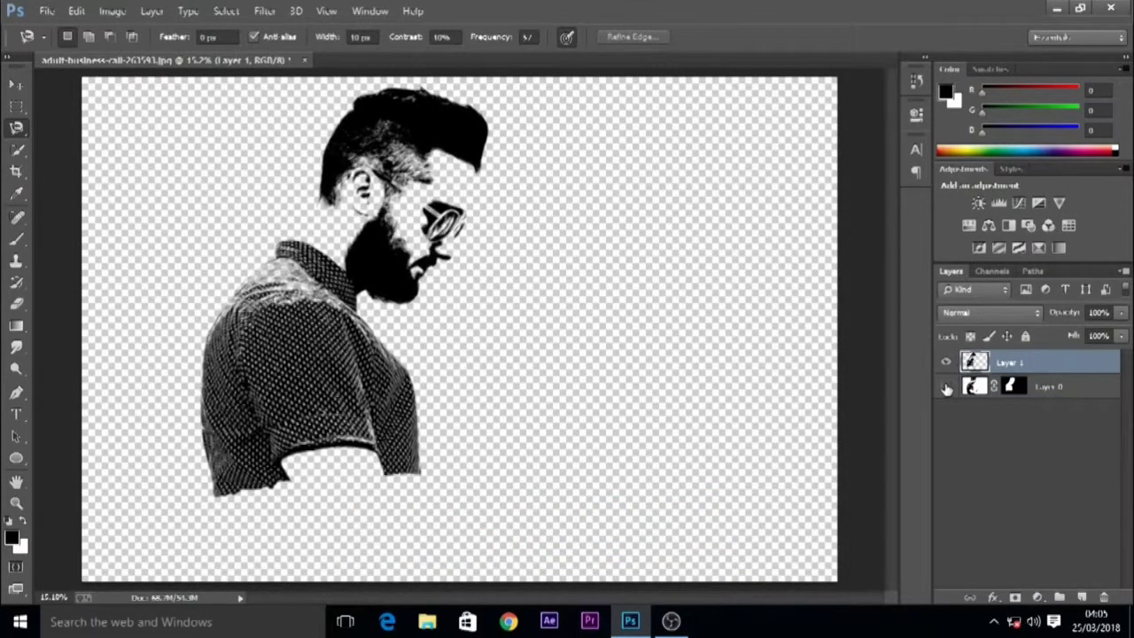
{"action": "left_click", "coordinate": [946, 387]}
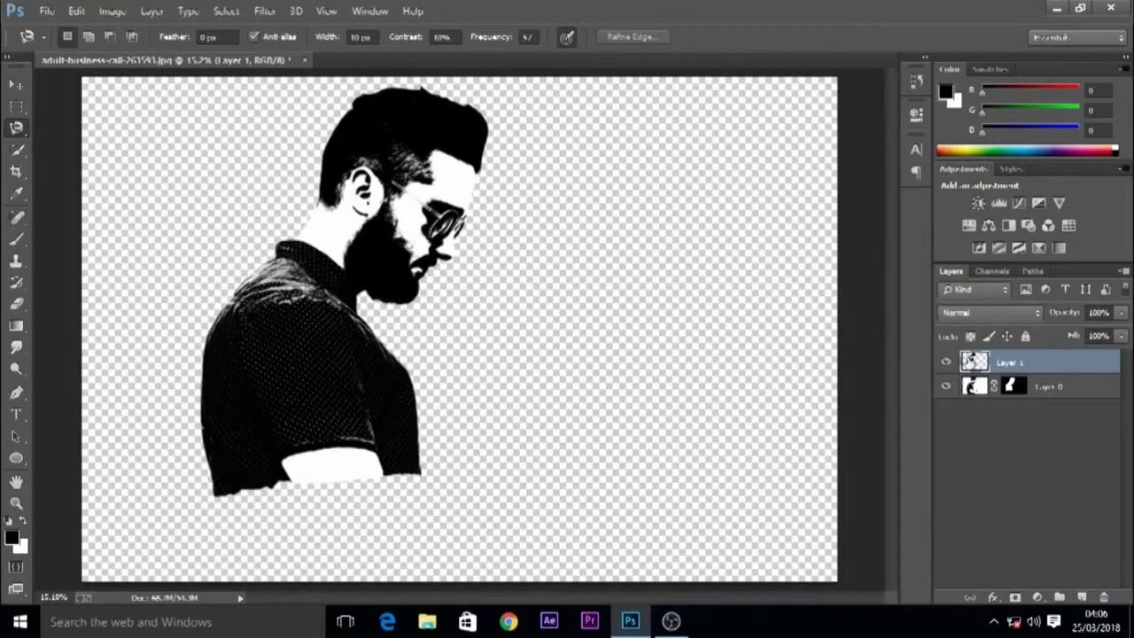
{"action": "left_click", "coordinate": [945, 388]}
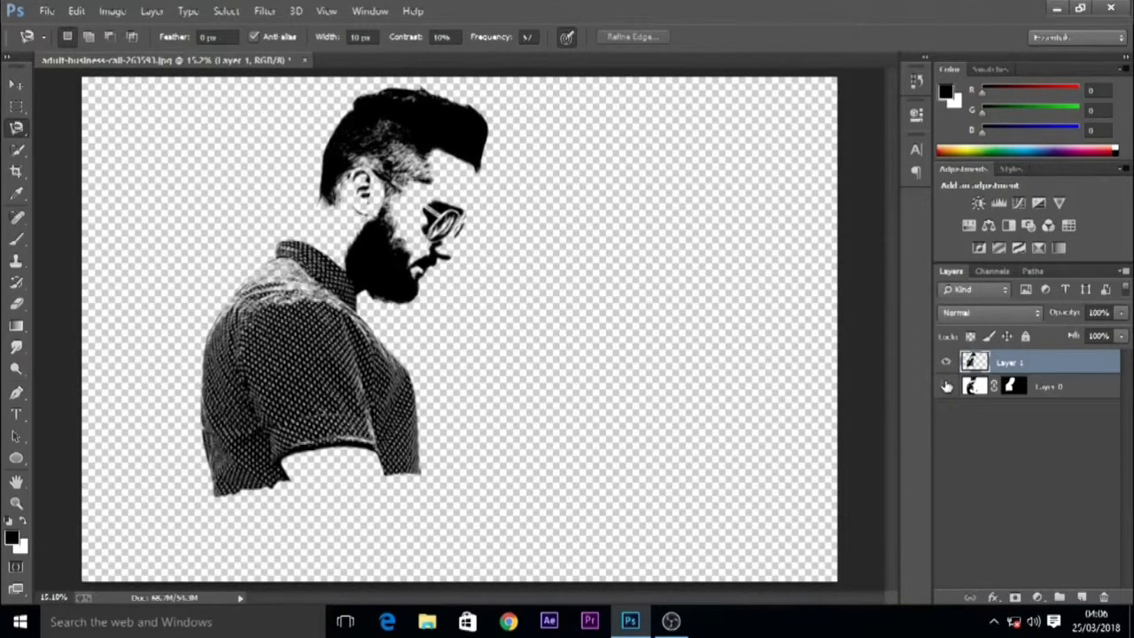
{"action": "left_click", "coordinate": [947, 388]}
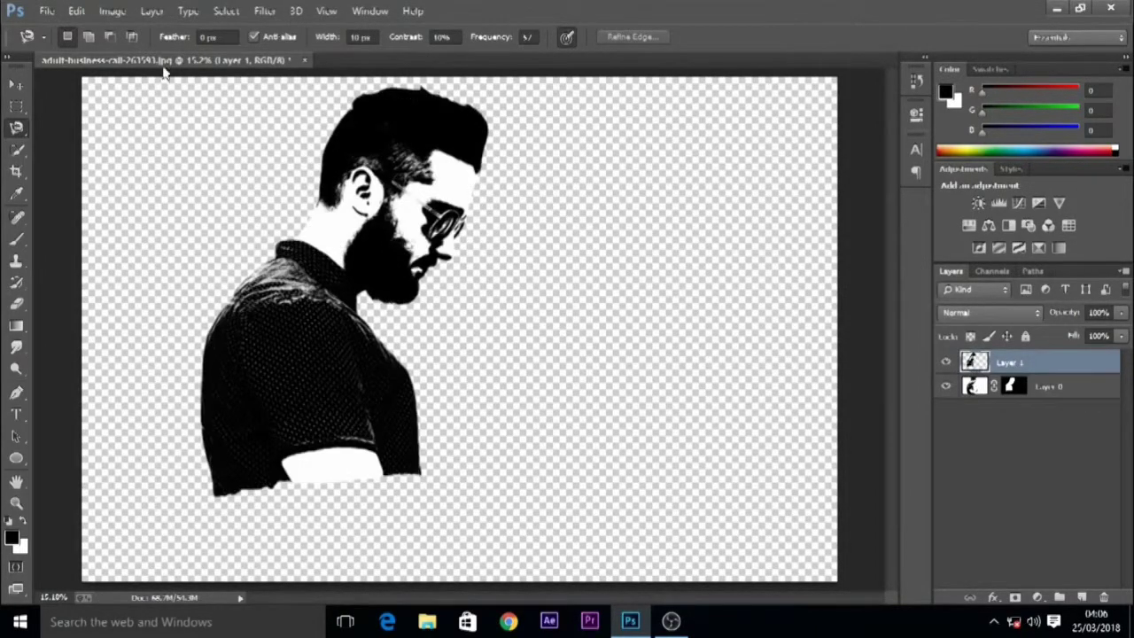
Create a new RGB document of 1366 × 786 pixels at 72 pixels/centimeter with a white background
{"action": "left_click", "coordinate": [46, 11]}
{"action": "left_click", "coordinate": [53, 25]}
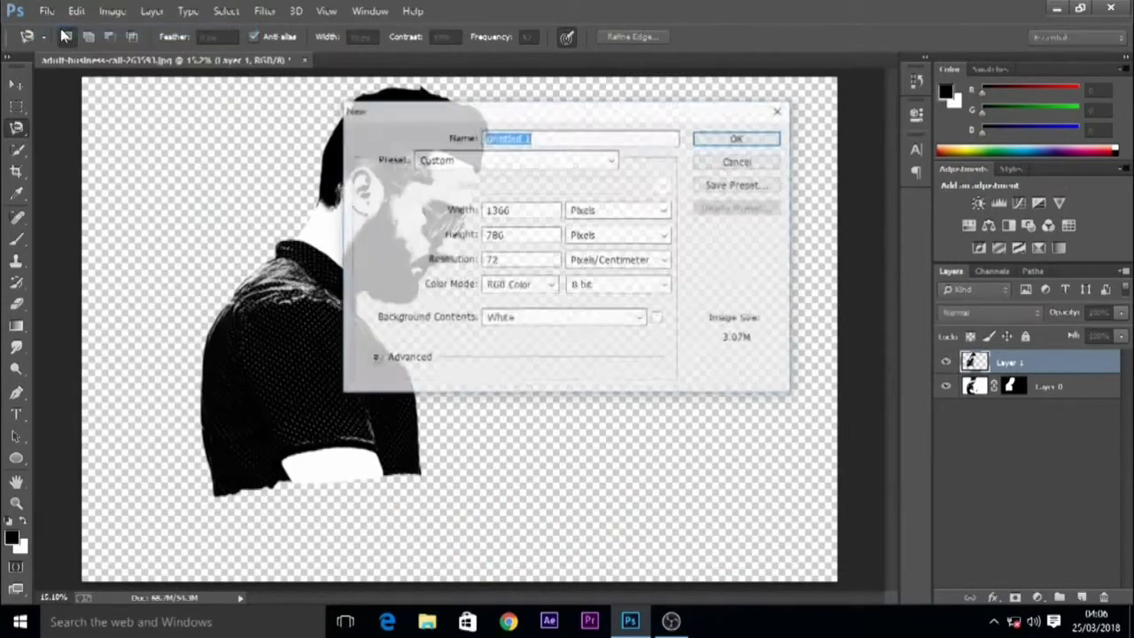
{"action": "left_click", "coordinate": [610, 212]}
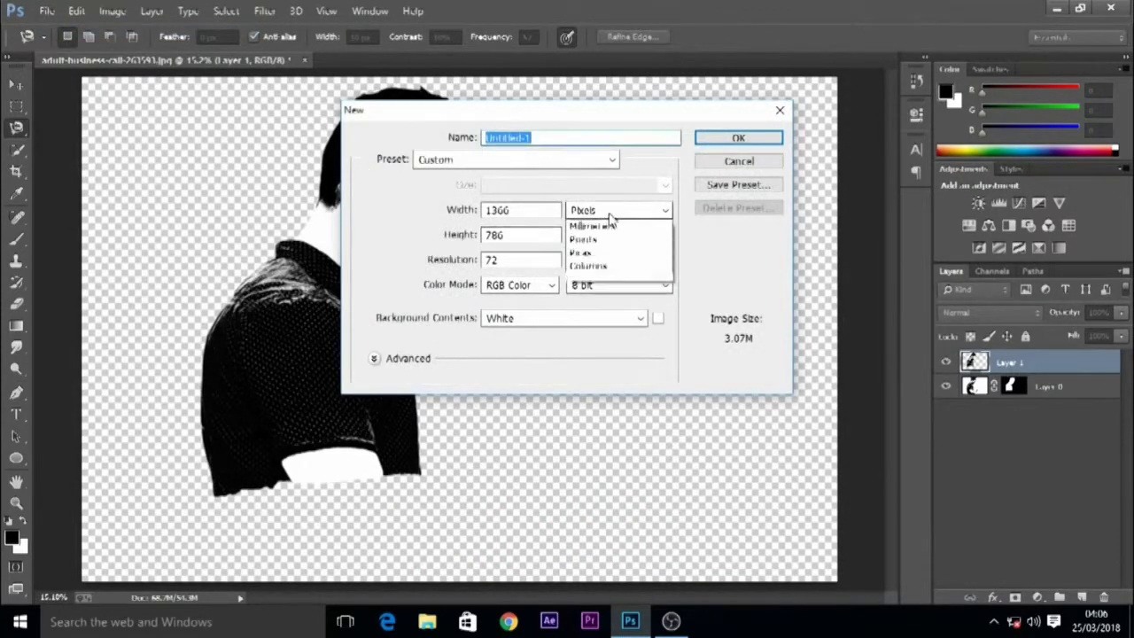
{"action": "left_click", "coordinate": [610, 223]}
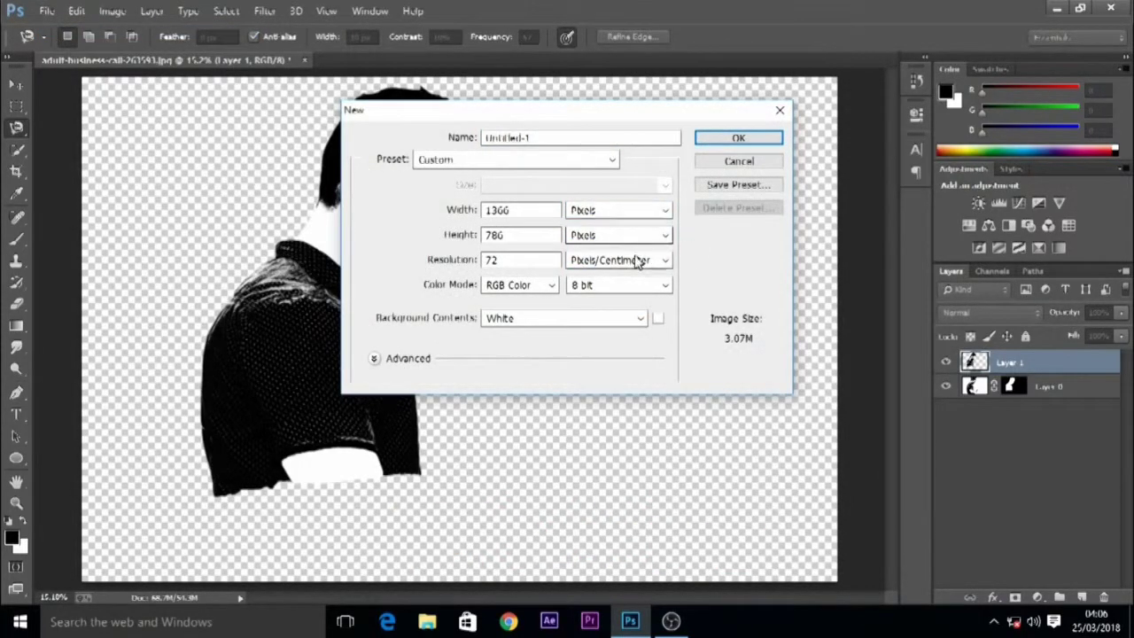
{"action": "left_click", "coordinate": [638, 260]}
{"action": "left_click", "coordinate": [625, 291]}
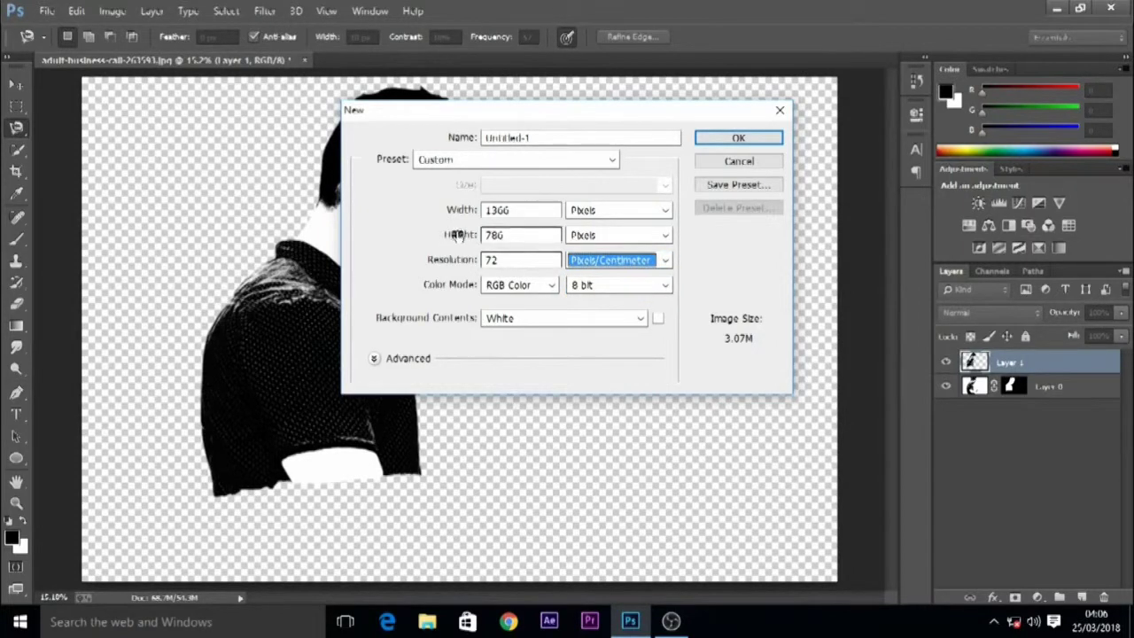
{"action": "left_click", "coordinate": [501, 210]}
{"action": "left_click", "coordinate": [764, 139]}
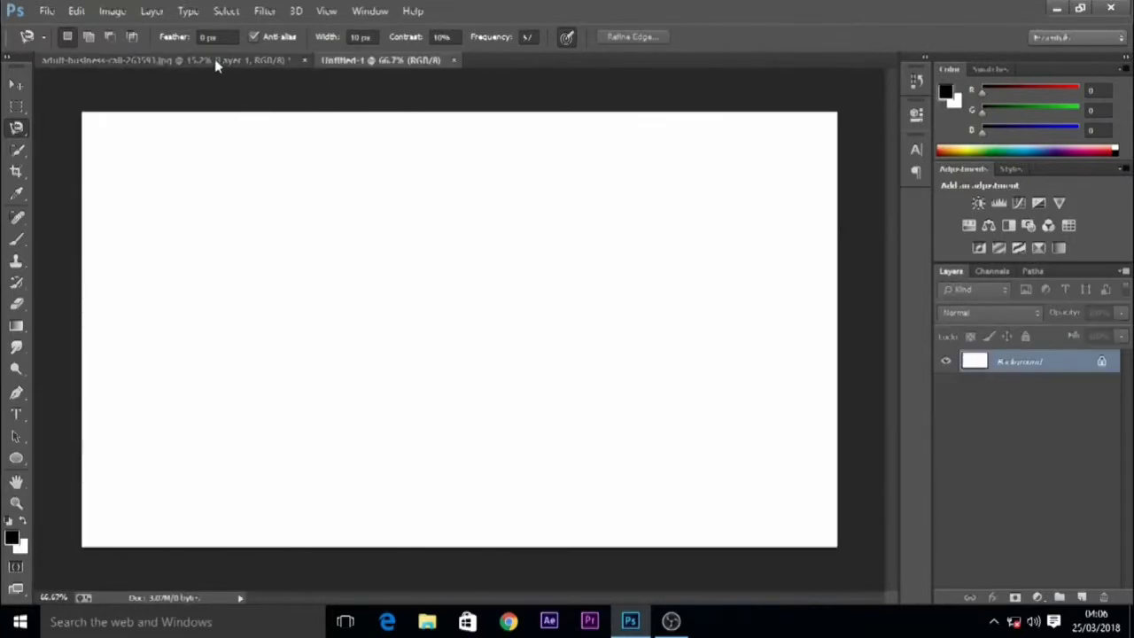
Add a Gradient fill layer above the Background of the blank Untitled-1 document
{"action": "left_click", "coordinate": [216, 62]}
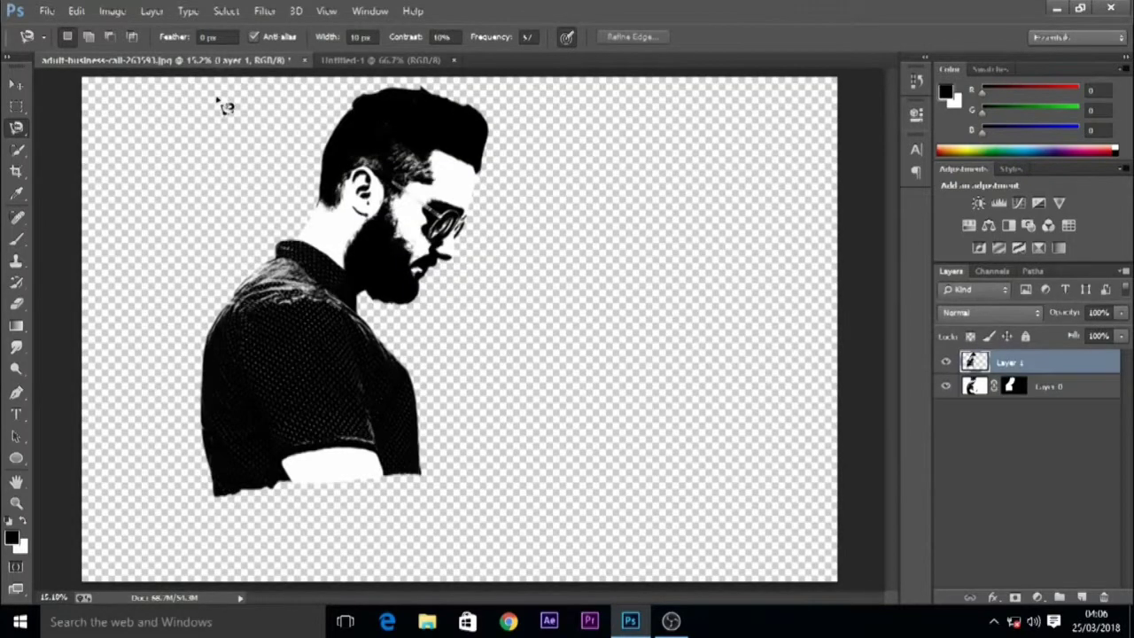
{"action": "left_click", "coordinate": [382, 62]}
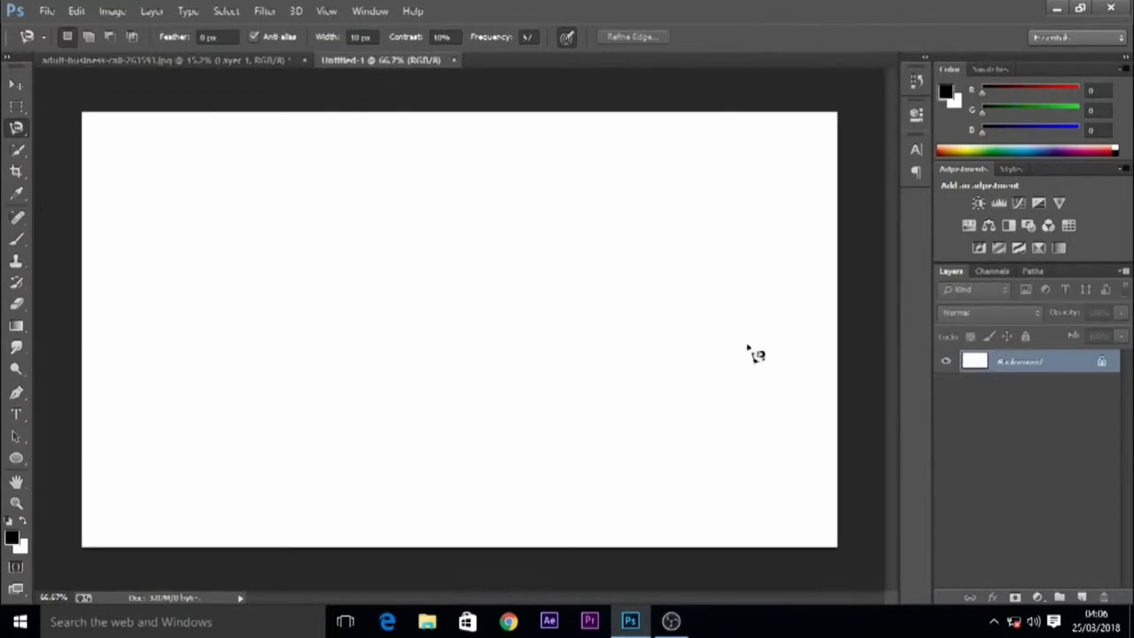
{"action": "left_click", "coordinate": [1037, 600]}
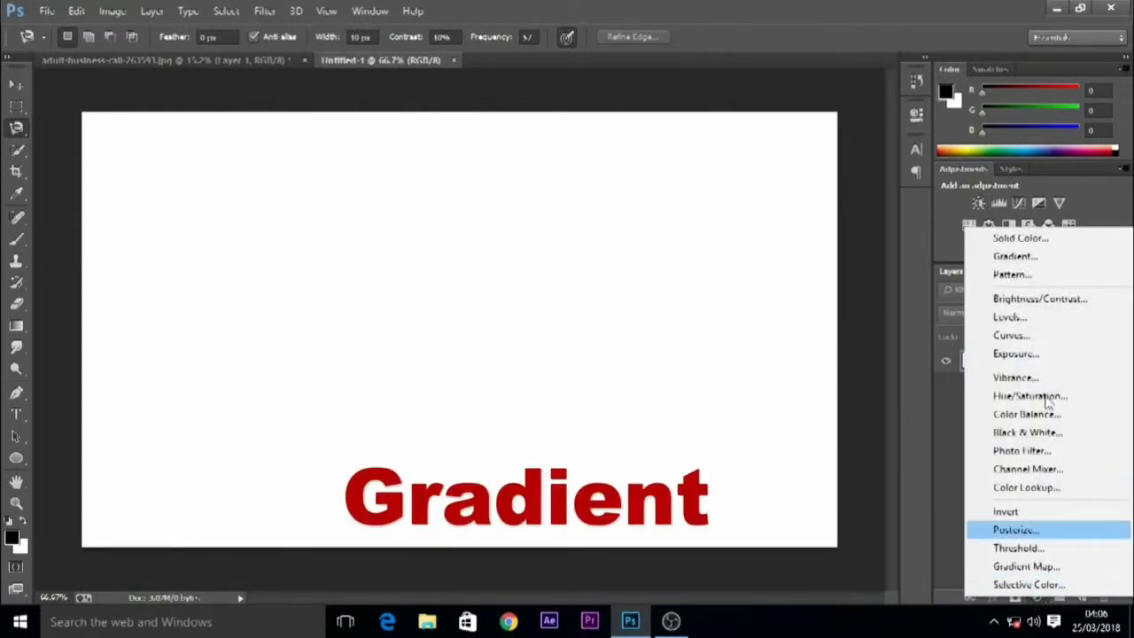
{"action": "left_click", "coordinate": [1010, 252]}
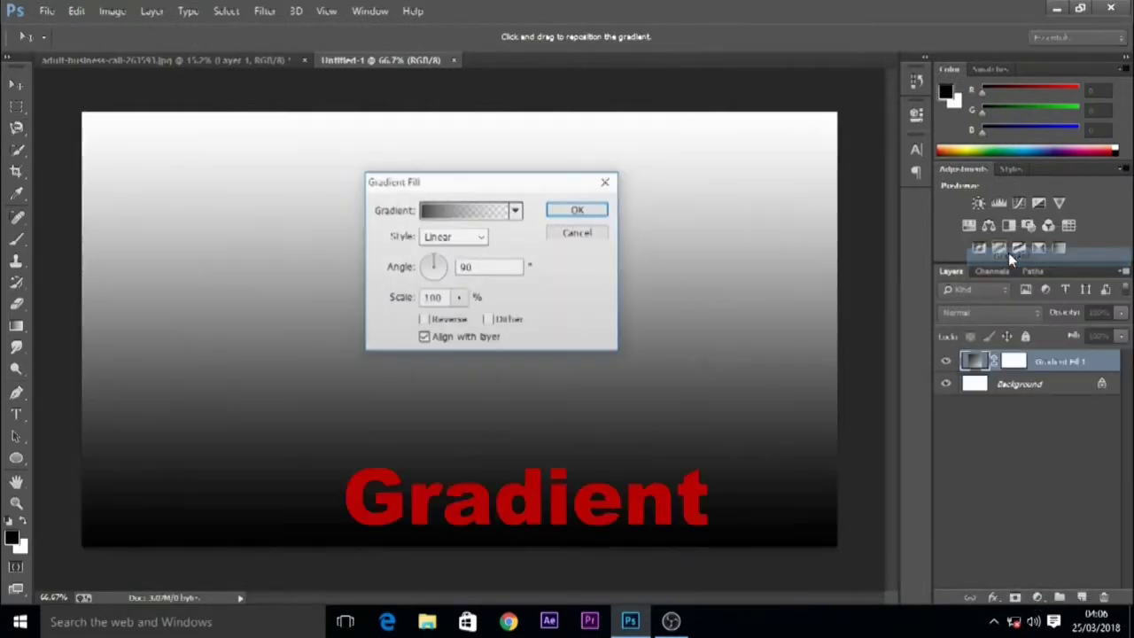
Change the black color stop at location 0% of the fill's gradient to dark navy #010231
{"action": "left_click", "coordinate": [515, 210]}
{"action": "left_click", "coordinate": [443, 212]}
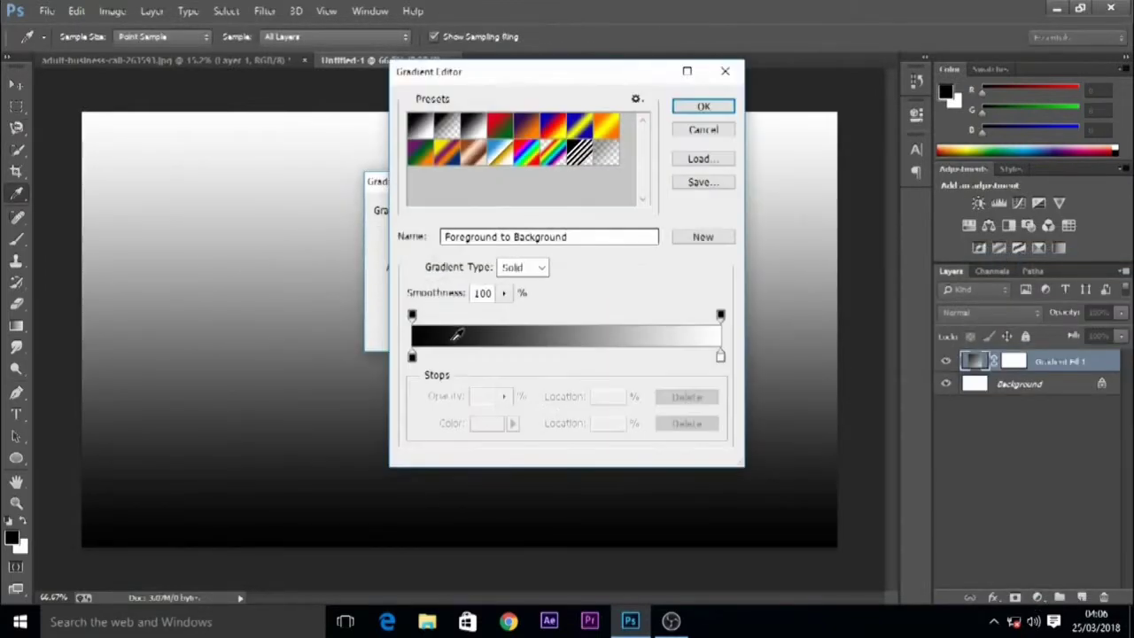
{"action": "left_click", "coordinate": [413, 357]}
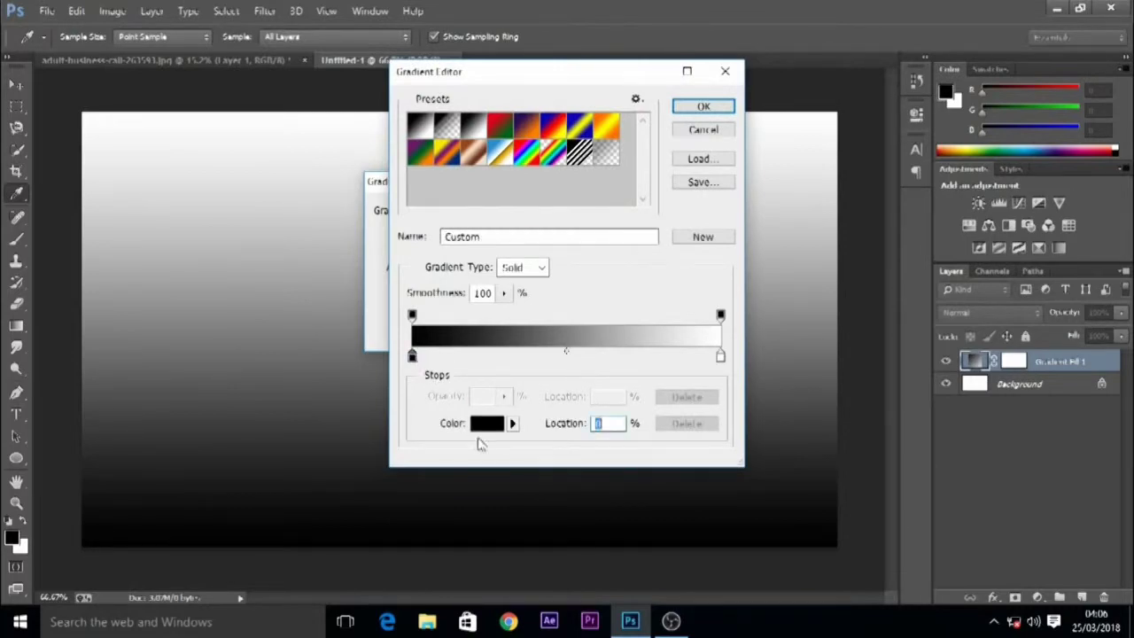
{"action": "left_click", "coordinate": [484, 426]}
{"action": "left_click", "coordinate": [564, 315]}
{"action": "left_click", "coordinate": [584, 241]}
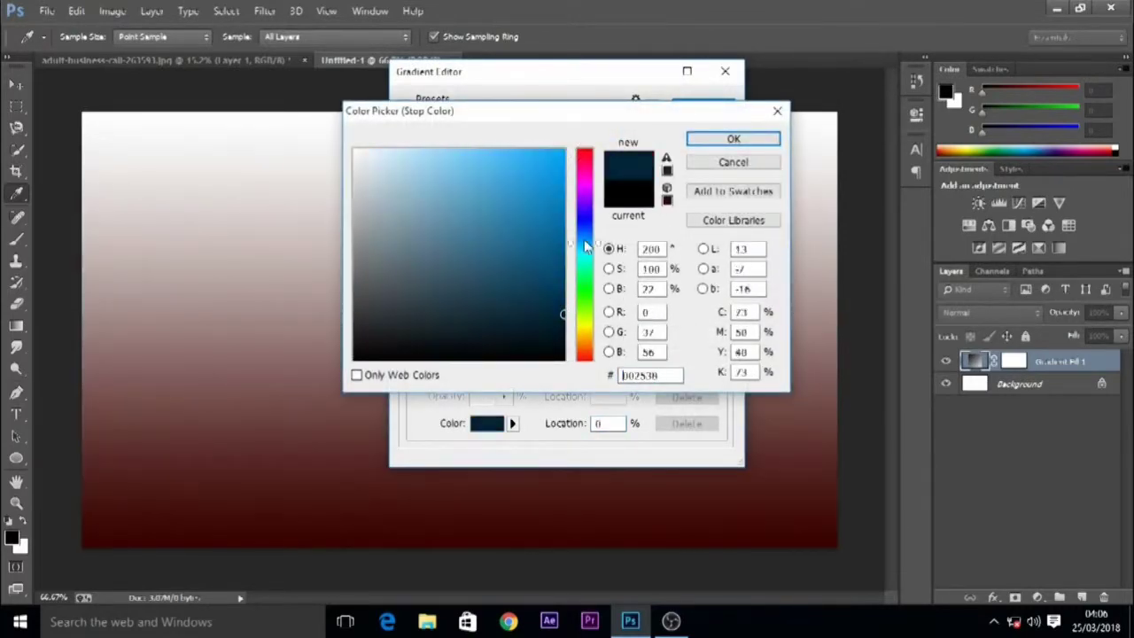
{"action": "left_click_drag", "start_coordinate": [584, 240], "coordinate": [580, 219]}
{"action": "left_click", "coordinate": [561, 320]}
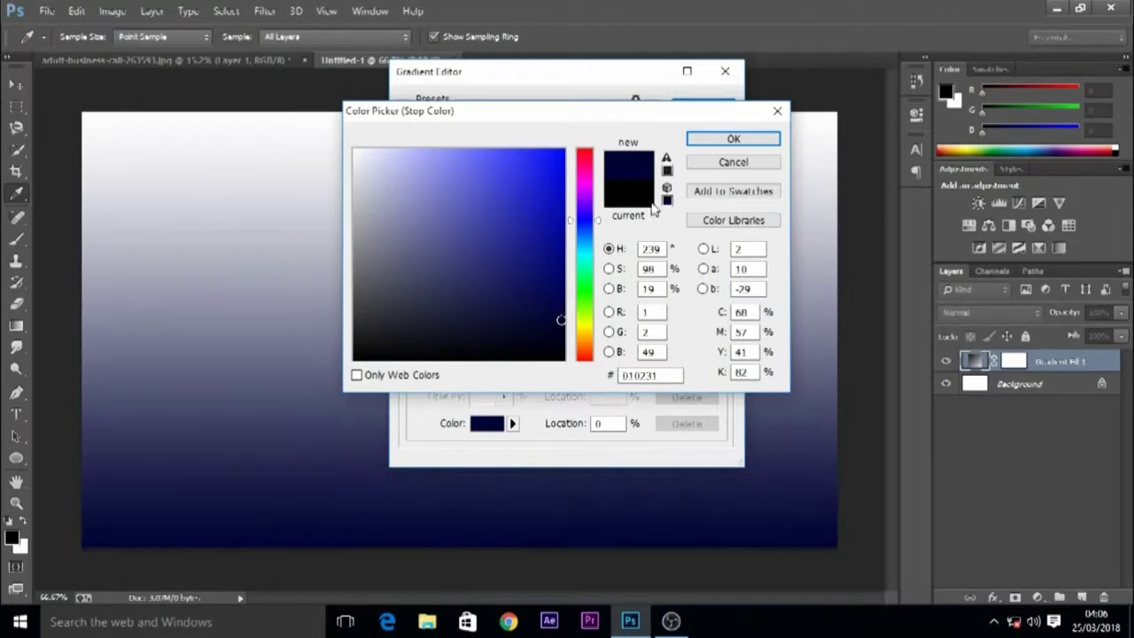
{"action": "left_click", "coordinate": [732, 140]}
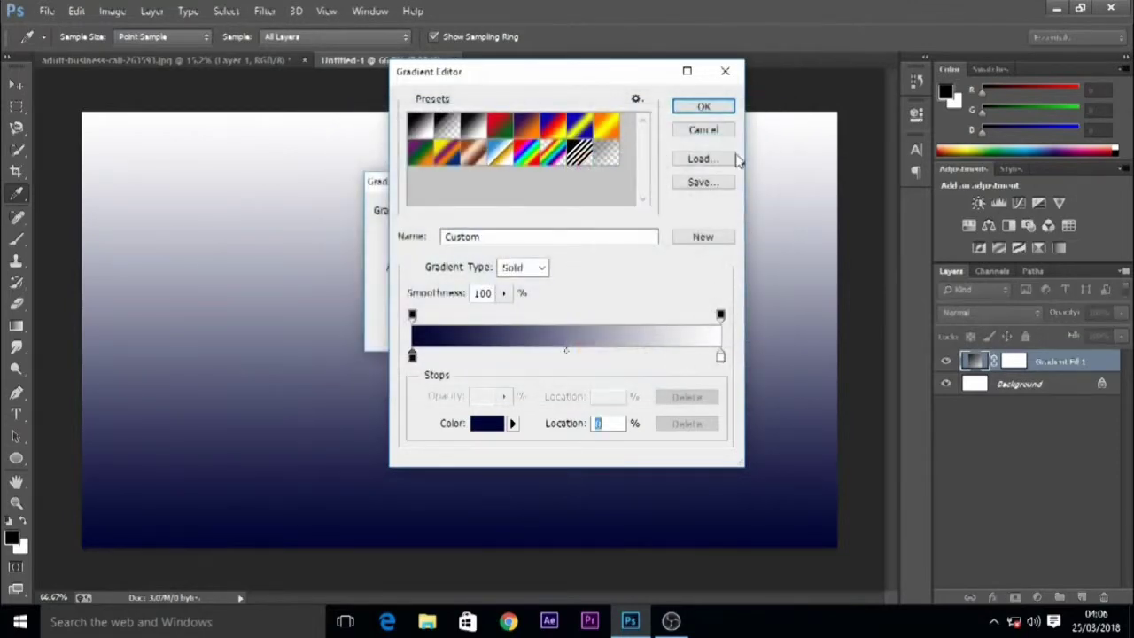
{"action": "left_click", "coordinate": [704, 107]}
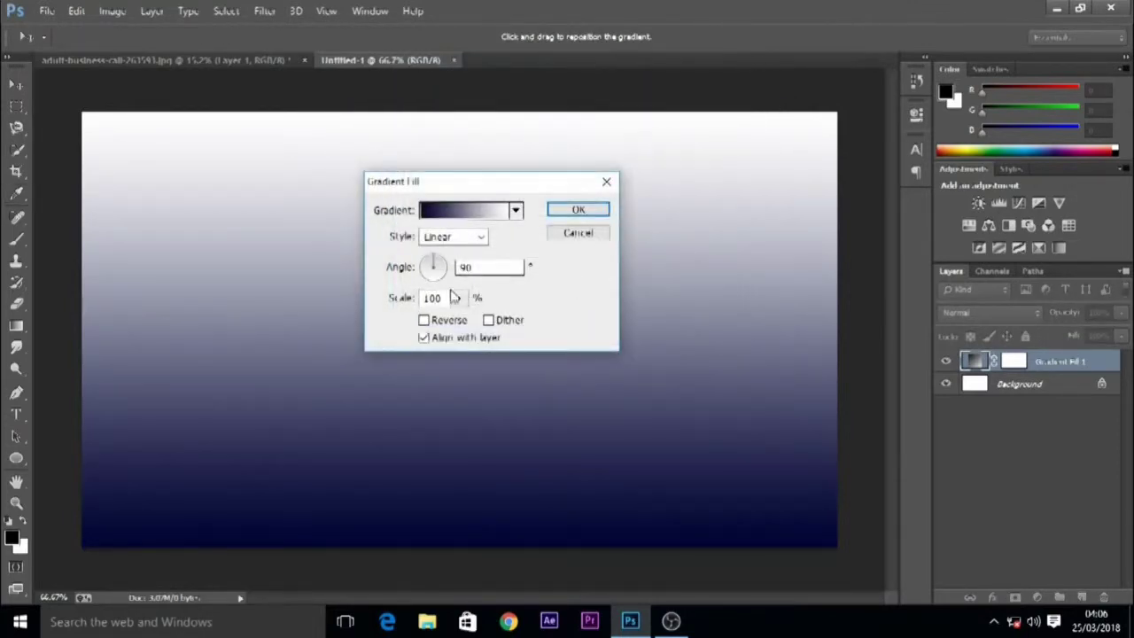
Make the gradient fill Radial and reversed with a scale of 268%, and apply it
{"action": "left_click", "coordinate": [454, 236]}
{"action": "left_click", "coordinate": [438, 263]}
{"action": "left_click", "coordinate": [424, 319]}
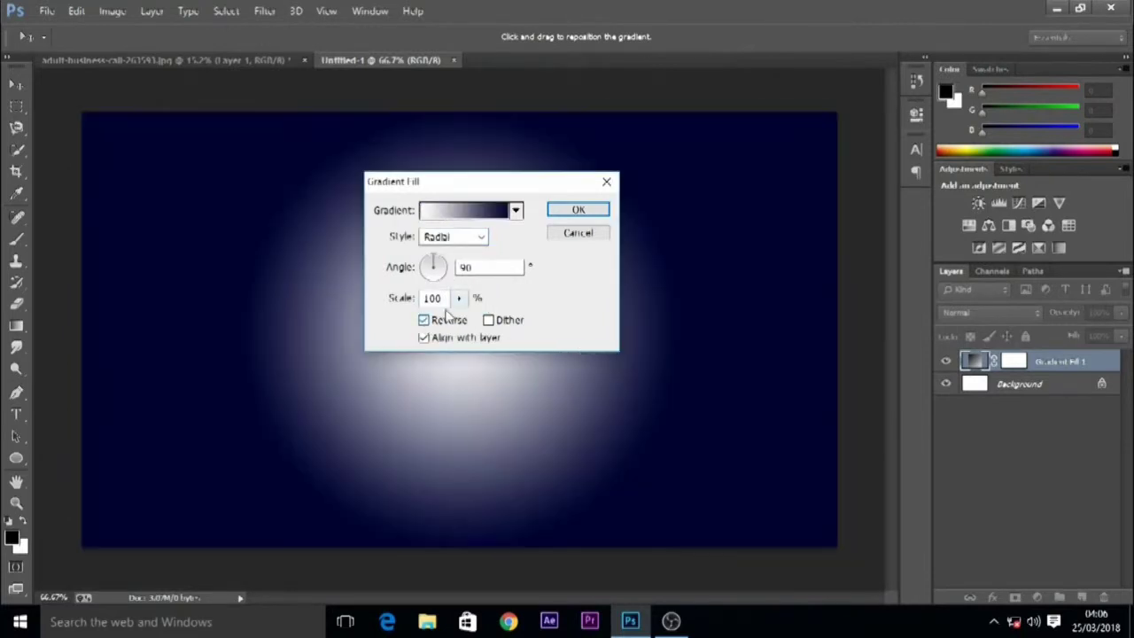
{"action": "left_click", "coordinate": [458, 298]}
{"action": "left_click_drag", "start_coordinate": [464, 321], "coordinate": [474, 322]}
{"action": "left_click", "coordinate": [577, 210]}
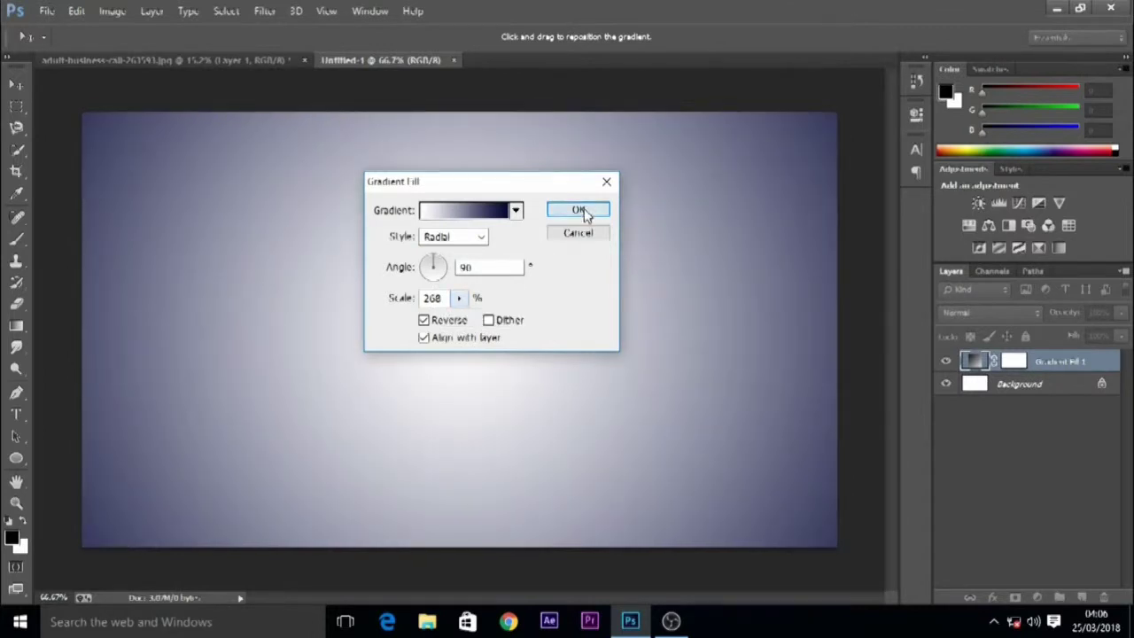
{"action": "left_click", "coordinate": [579, 211]}
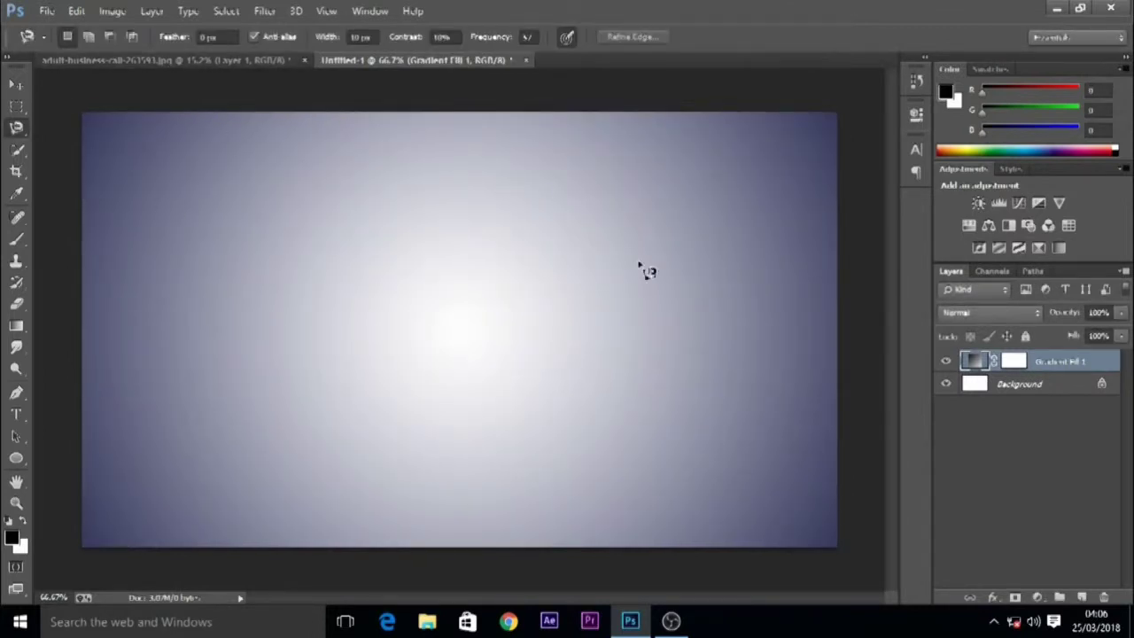
Copy the black cutout on Layer 1 from the photo document into Untitled-1 and shift it down on the canvas
{"action": "left_click", "coordinate": [102, 63]}
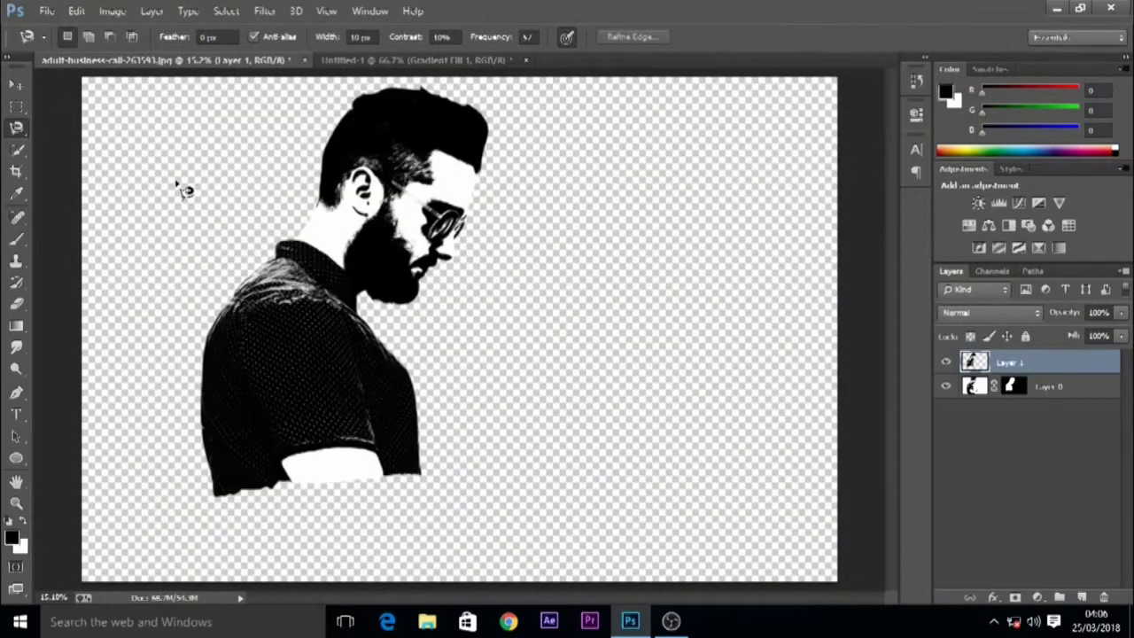
{"action": "key", "text": "v"}
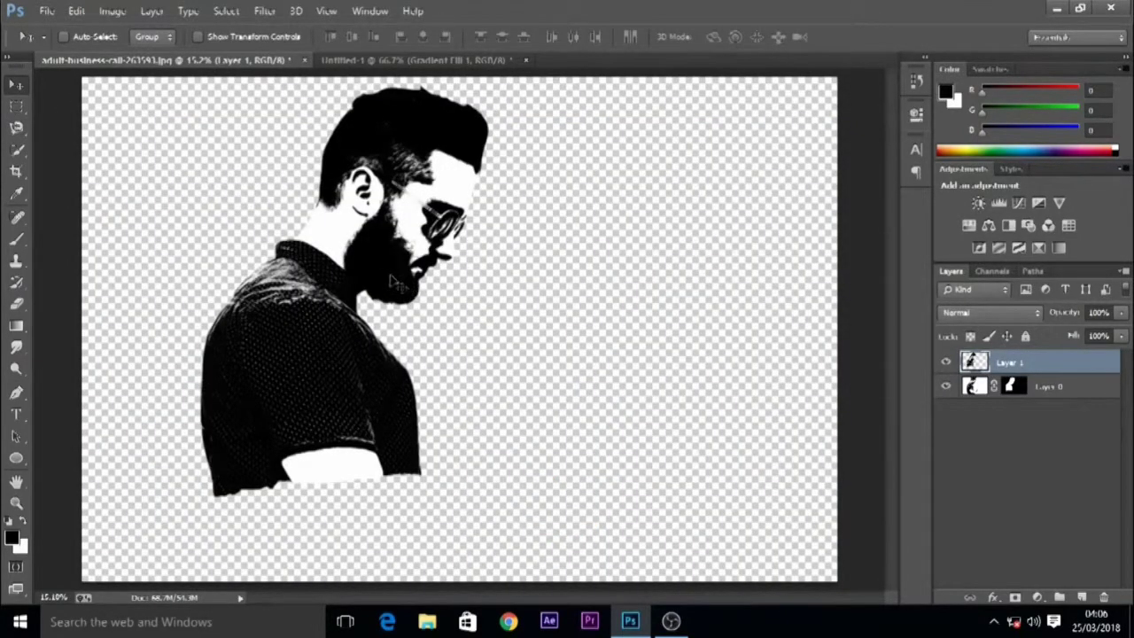
{"action": "left_click_drag", "start_coordinate": [377, 270], "coordinate": [449, 286]}
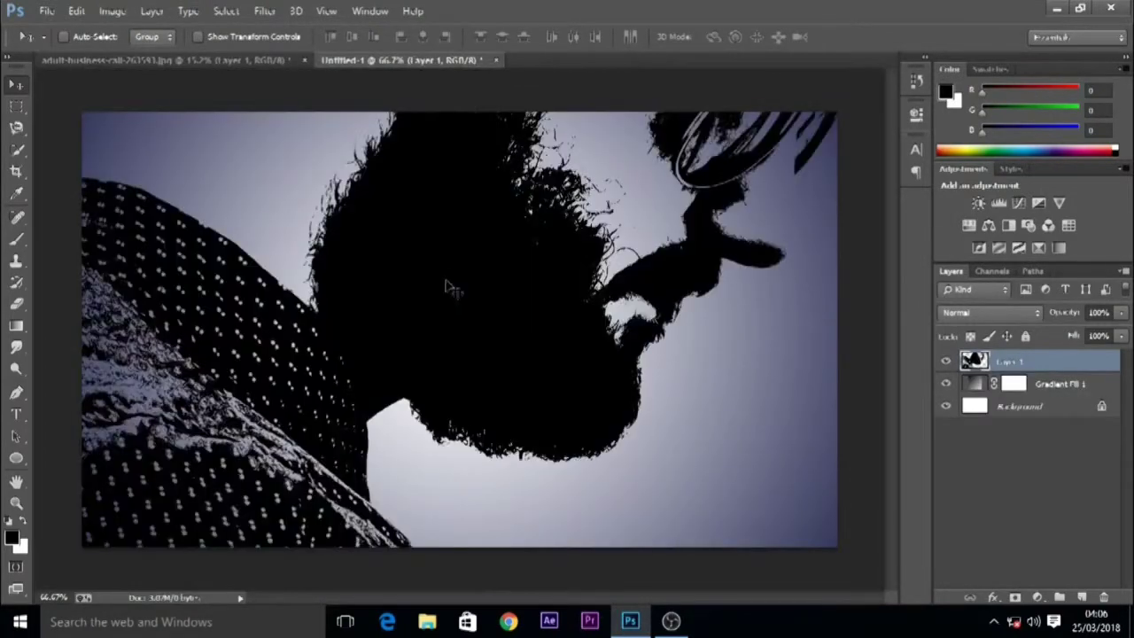
{"action": "left_click_drag", "start_coordinate": [492, 250], "coordinate": [461, 374]}
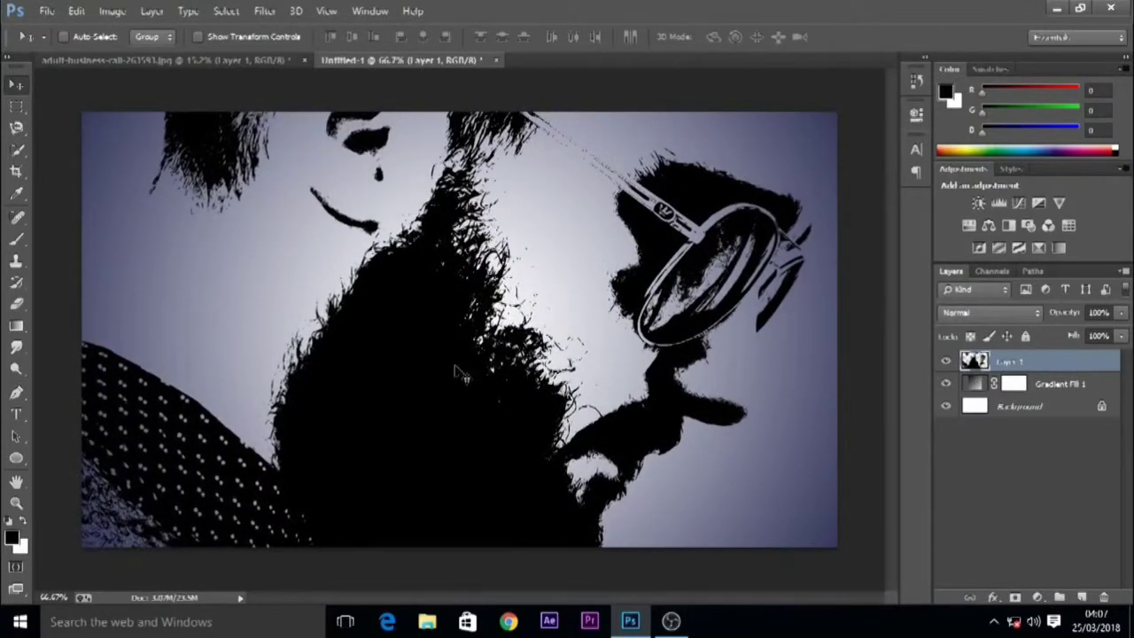
Scale the oversized cutout down with Free Transform so the whole man fits near the canvas center, standing at the lower edge
{"action": "key", "text": "ctrl+t"}
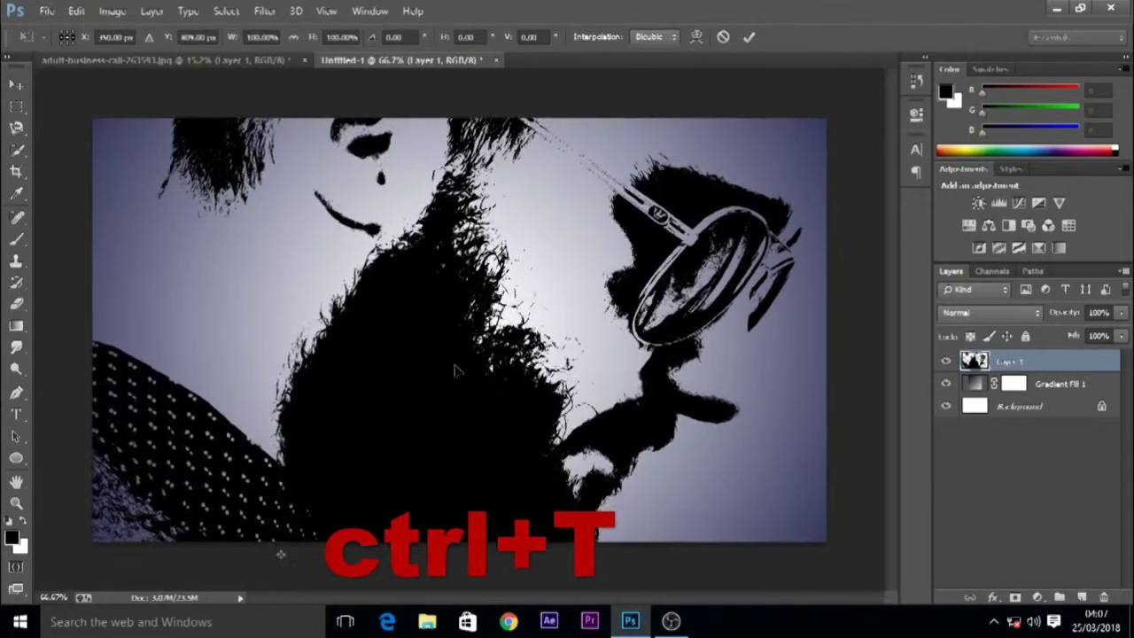
{"action": "key", "text": "ctrl+0"}
{"action": "left_click_drag", "start_coordinate": [555, 183], "coordinate": [422, 376]}
{"action": "left_click_drag", "start_coordinate": [376, 465], "coordinate": [470, 341]}
{"action": "left_click_drag", "start_coordinate": [522, 244], "coordinate": [475, 310]}
{"action": "left_click_drag", "start_coordinate": [460, 342], "coordinate": [468, 327]}
{"action": "key", "text": "Return"}
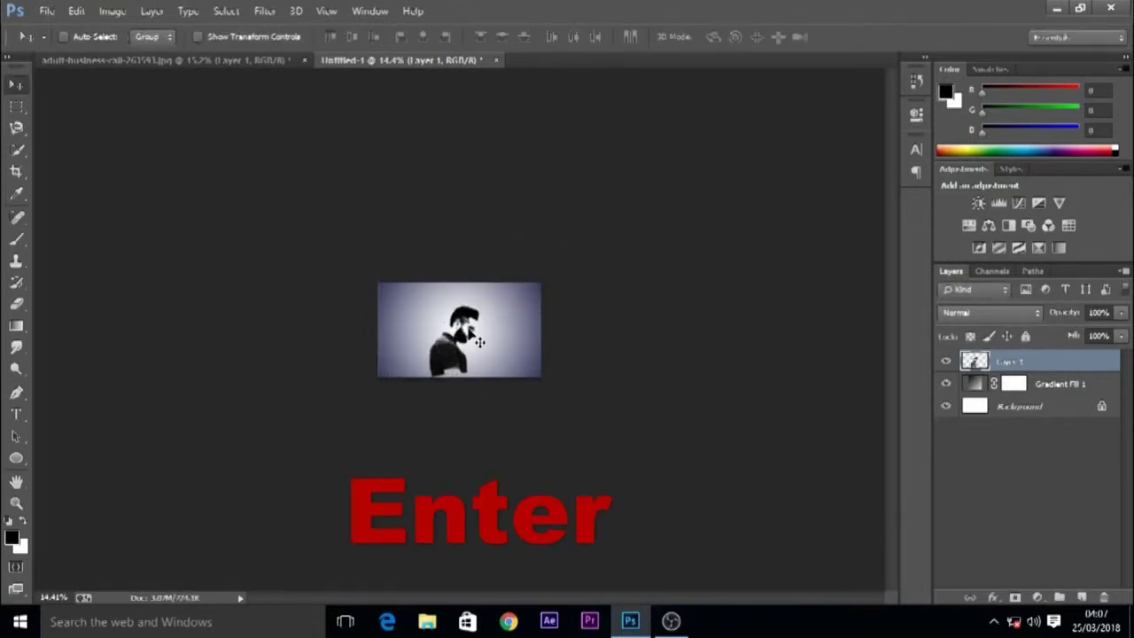
Move the man slightly up and to the left with Free Transform, leaving a gap above the canvas's lower edge
{"action": "key", "text": "ctrl+0"}
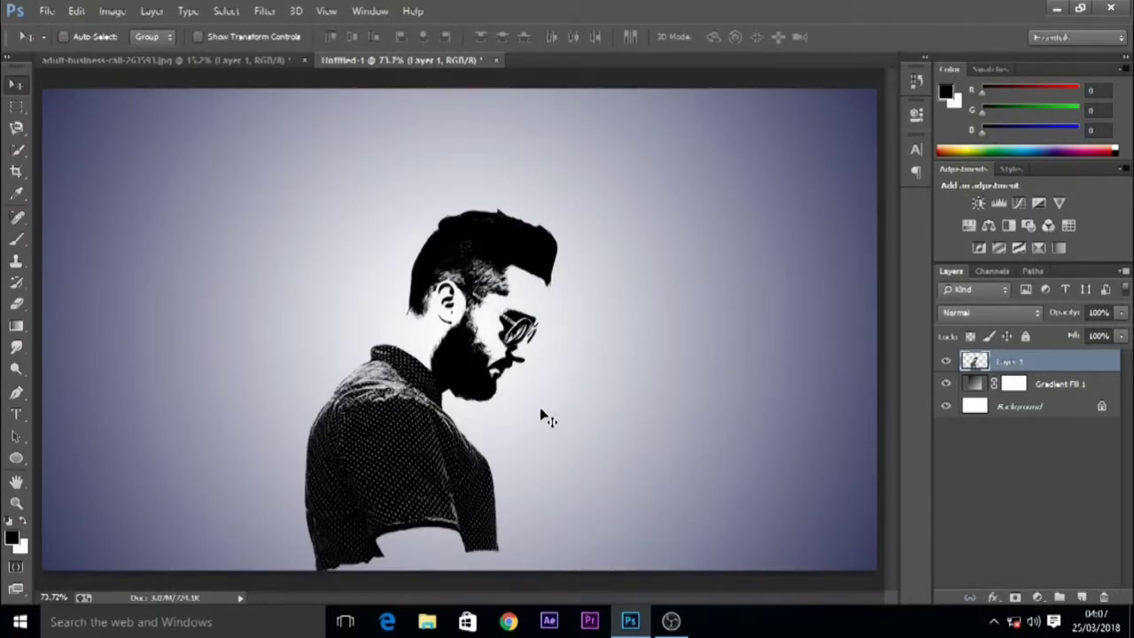
{"action": "key", "text": "ctrl+t"}
{"action": "mouse_move", "coordinate": [434, 392]}
{"action": "left_mouse_down"}
{"action": "mouse_move", "coordinate": [436, 352]}
{"action": "mouse_move", "coordinate": [423, 410]}
{"action": "left_mouse_up"}
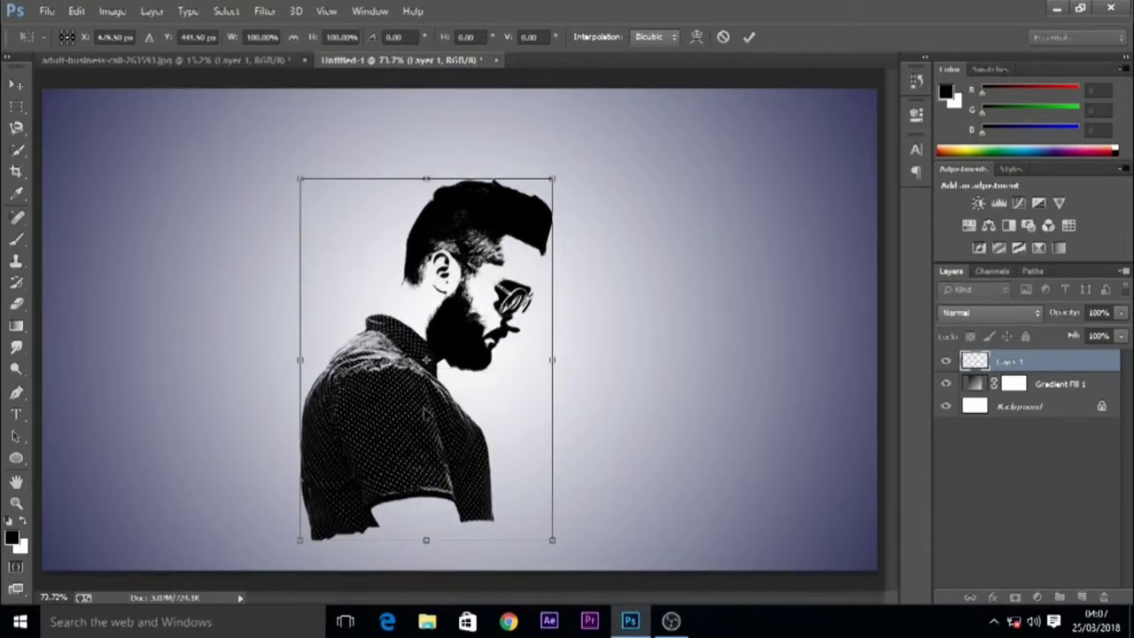
{"action": "key", "text": "Return"}
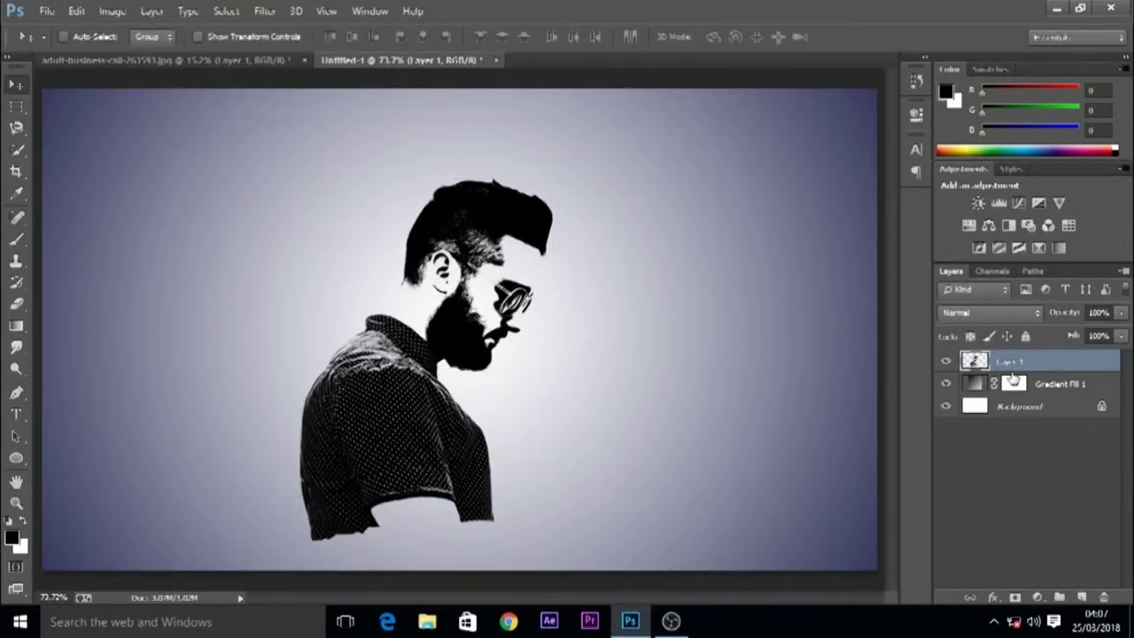
Draw a black-filled circle of about 508 × 508 px around the man's head with the Ellipse Tool
{"action": "left_click", "coordinate": [16, 463]}
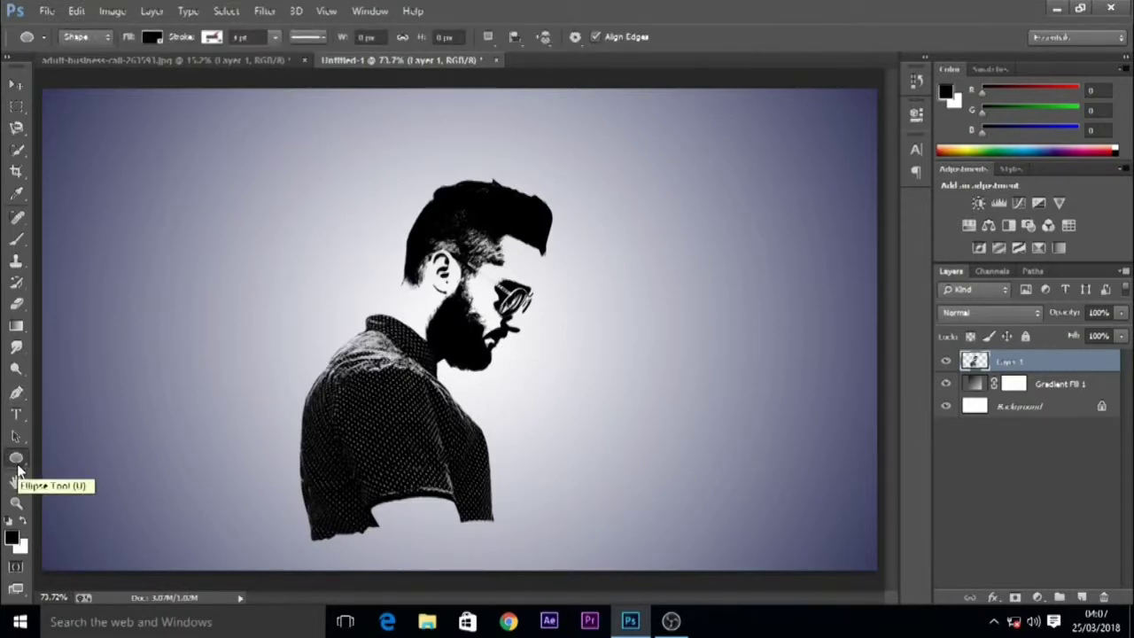
{"action": "right_click", "coordinate": [17, 470]}
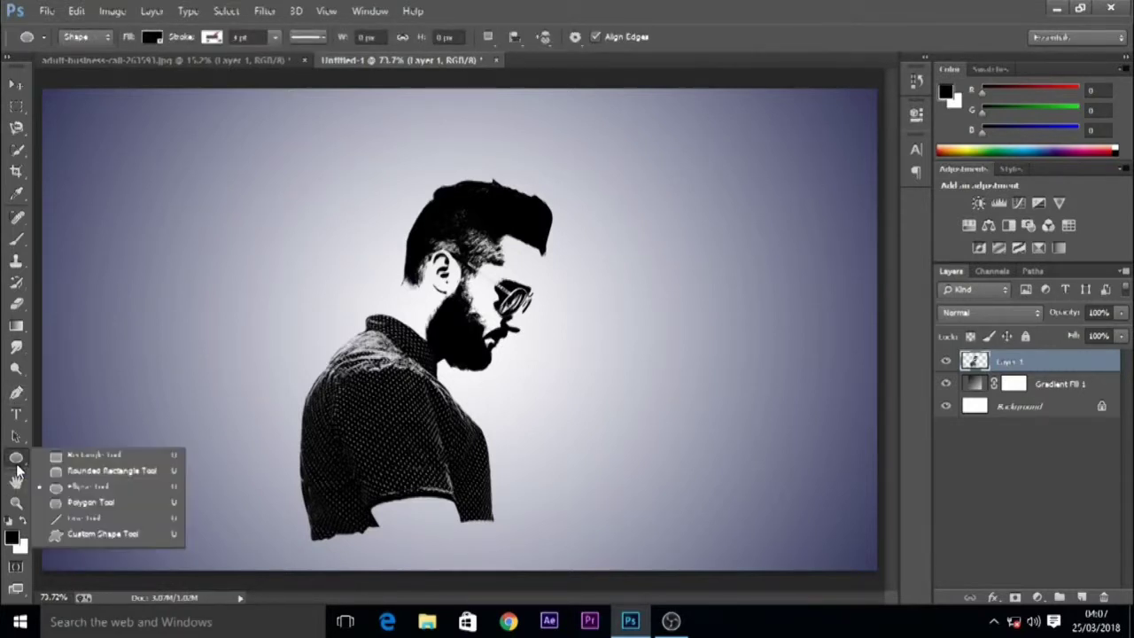
{"action": "left_click", "coordinate": [78, 487]}
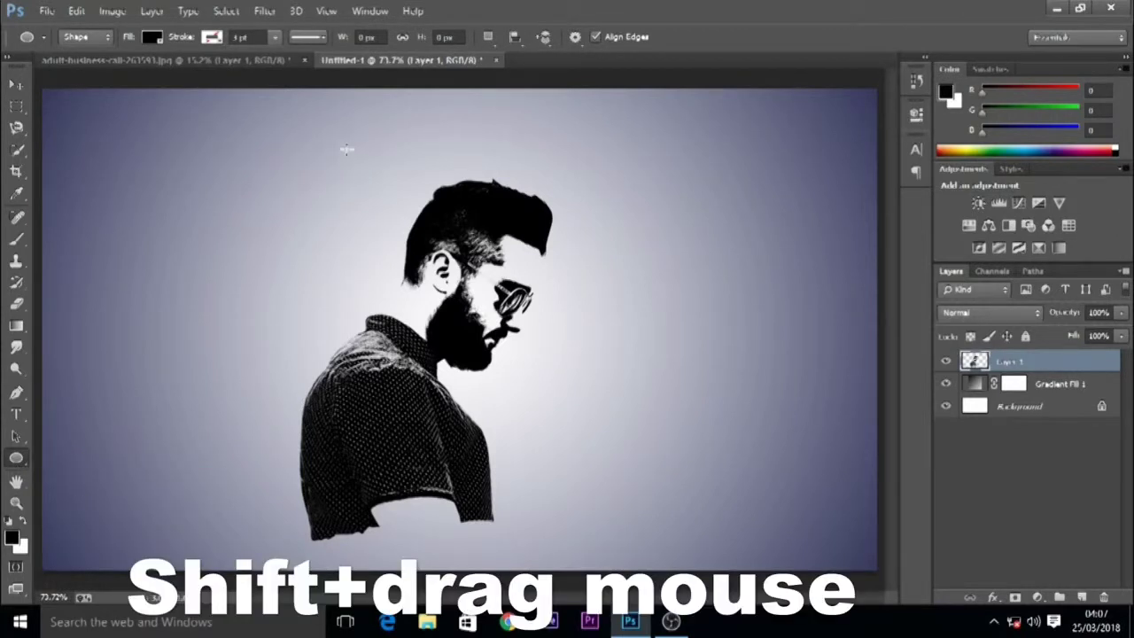
{"action": "left_click_drag", "start_coordinate": [346, 149], "coordinate": [732, 458]}
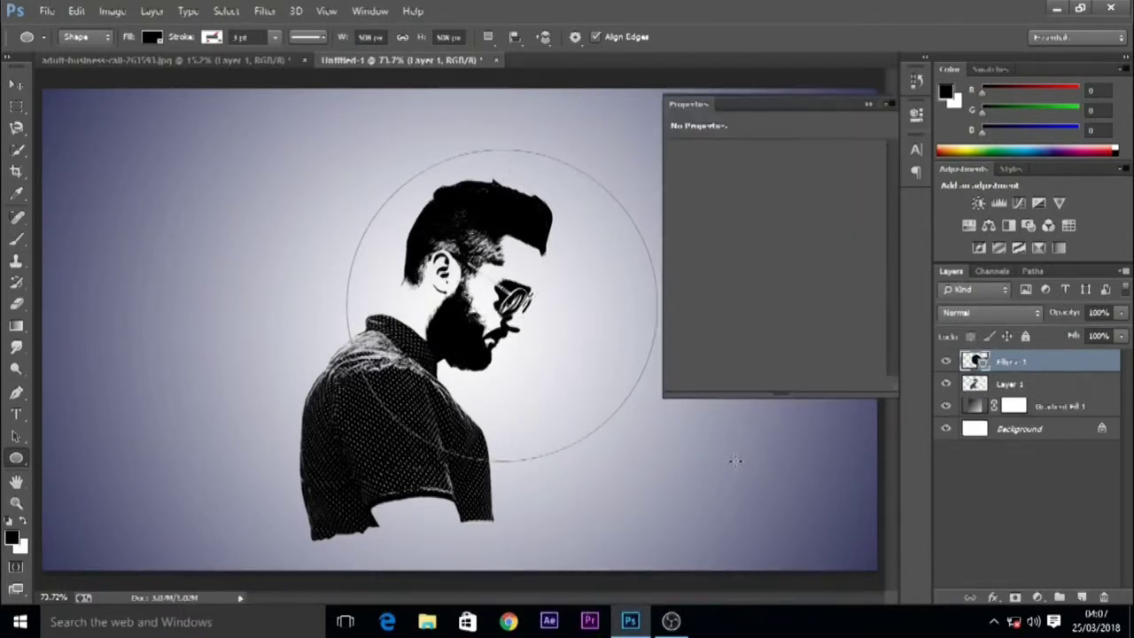
Lower the circle's fill to 21% and move it to about X 422 px, Y 75 px, around the head and shoulders
{"action": "left_click", "coordinate": [1121, 336]}
{"action": "left_click_drag", "start_coordinate": [1118, 359], "coordinate": [1054, 358]}
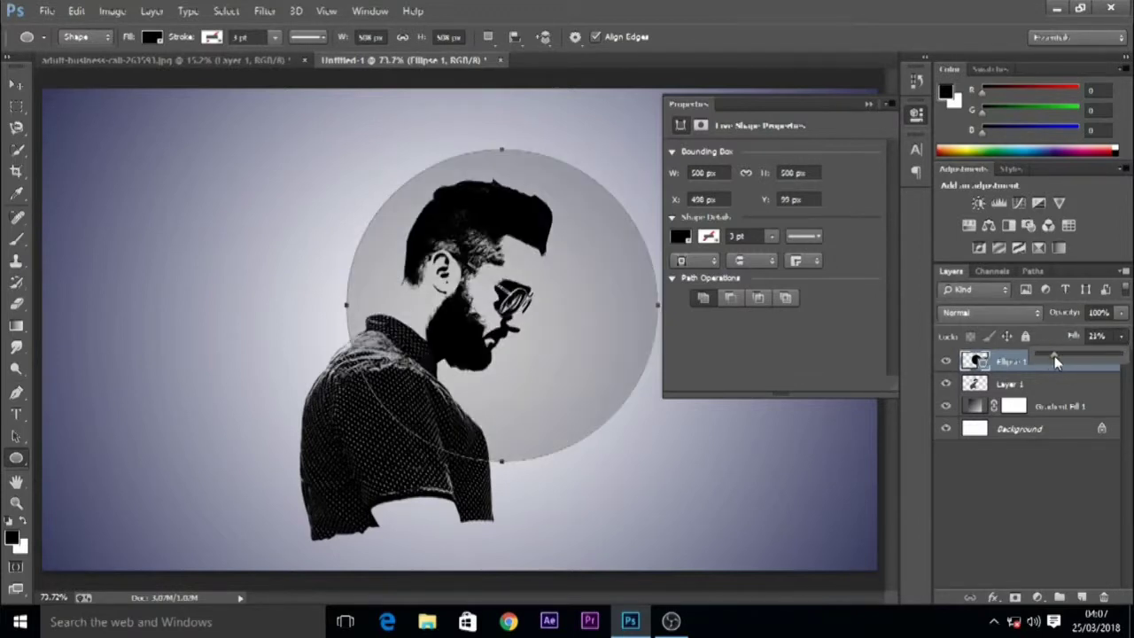
{"action": "left_click", "coordinate": [16, 84]}
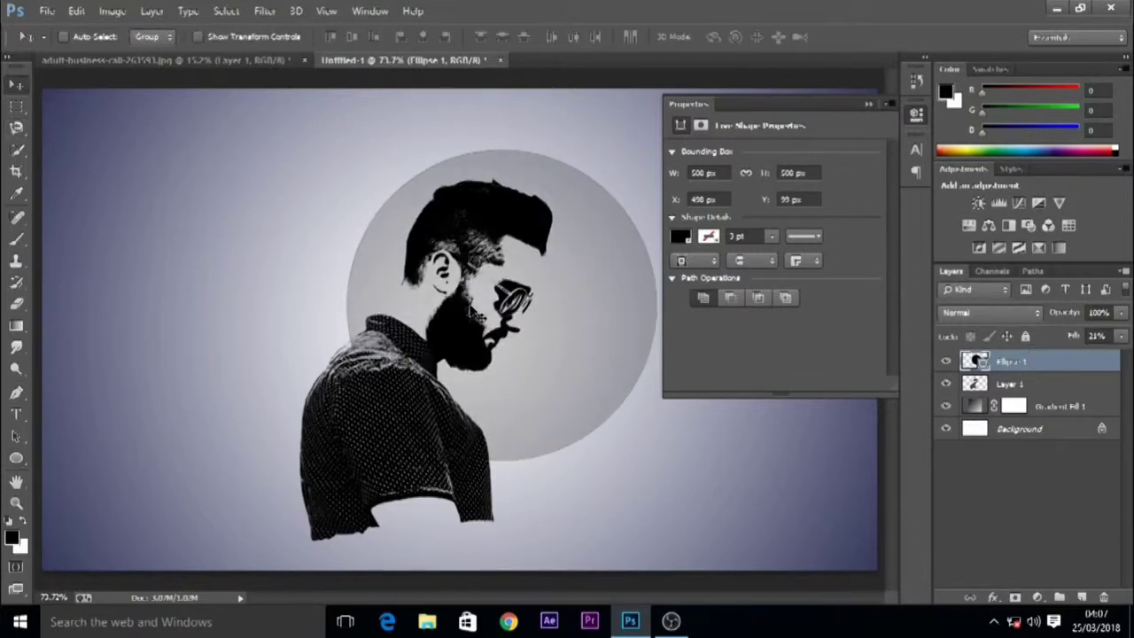
{"action": "left_click_drag", "start_coordinate": [471, 310], "coordinate": [429, 296]}
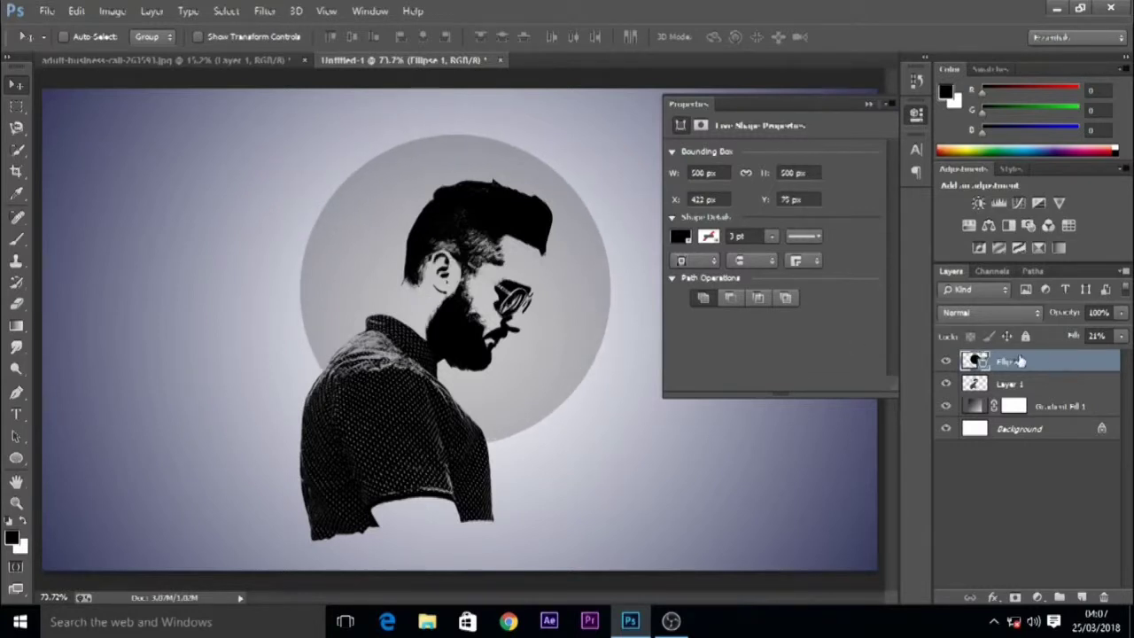
Set the circle's fill to 0% and place its layer below Layer 1
{"action": "left_click_drag", "start_coordinate": [1124, 341], "coordinate": [1019, 354]}
{"action": "left_click", "coordinate": [1005, 384]}
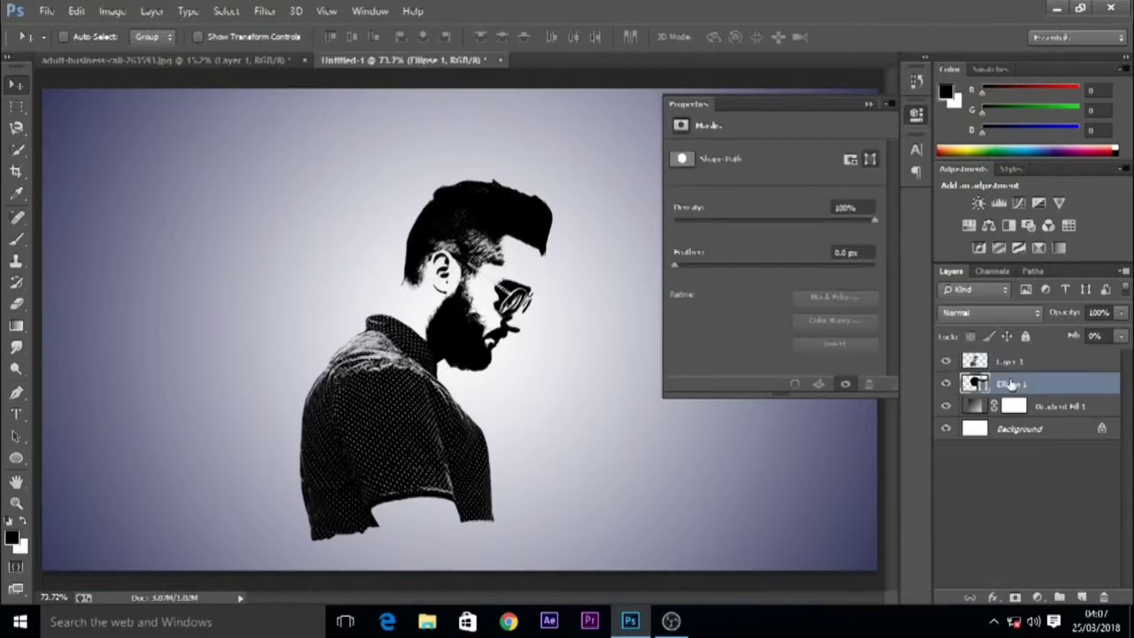
Give the circle layer a black Stroke layer style of 3 px positioned outside, and collapse its properties
{"action": "right_click", "coordinate": [1009, 385]}
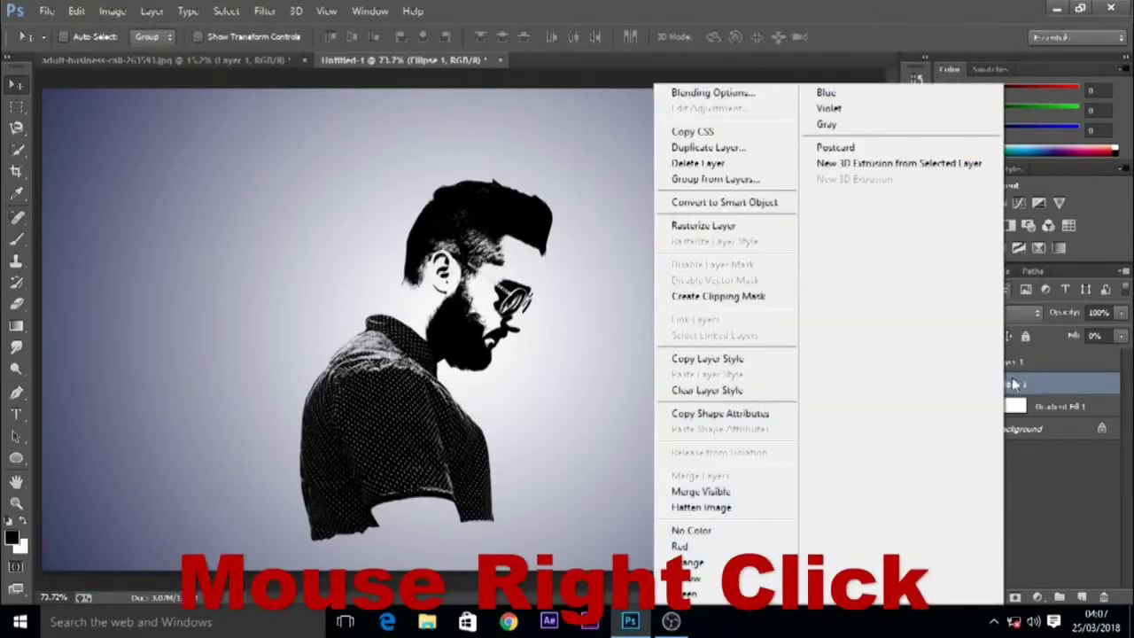
{"action": "left_click", "coordinate": [698, 92]}
{"action": "left_click", "coordinate": [666, 209]}
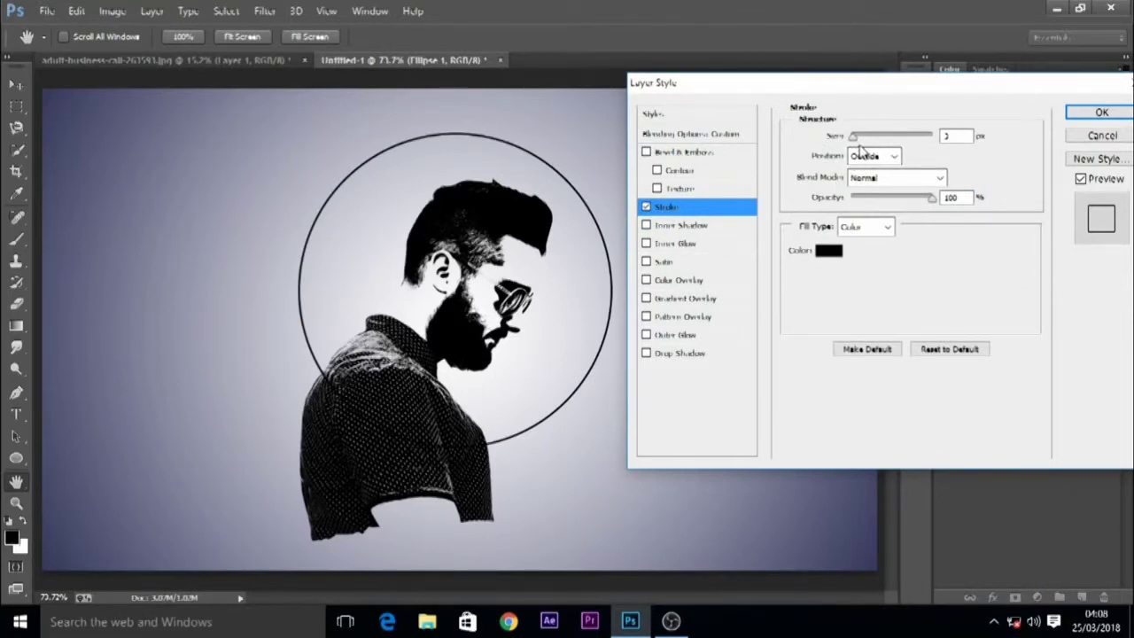
{"action": "left_click", "coordinate": [1099, 114]}
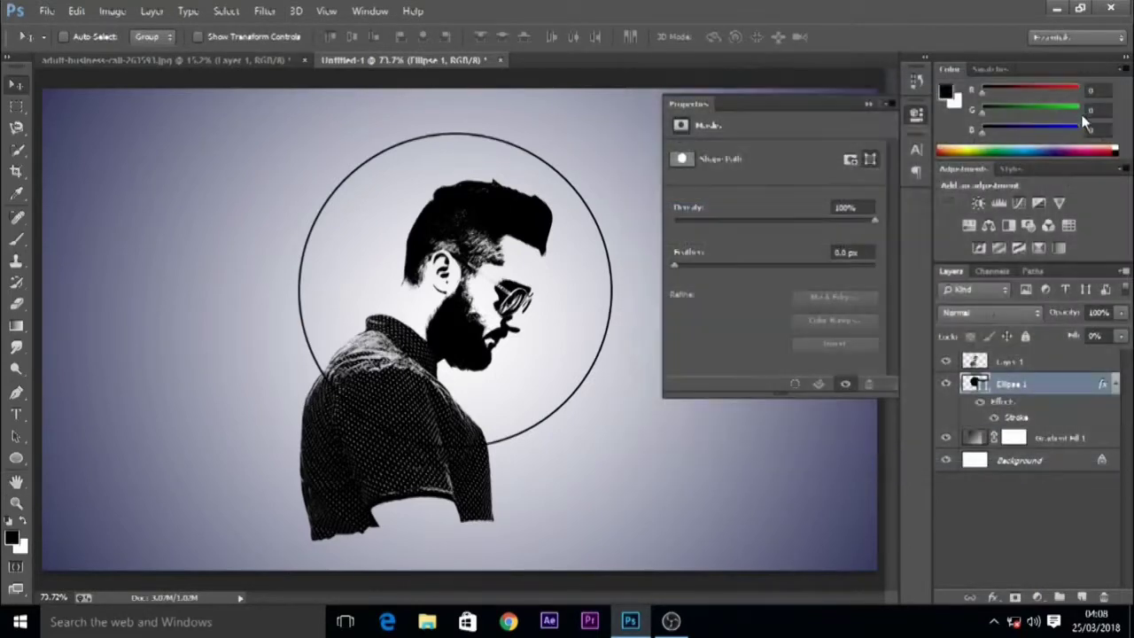
{"action": "left_click", "coordinate": [867, 107]}
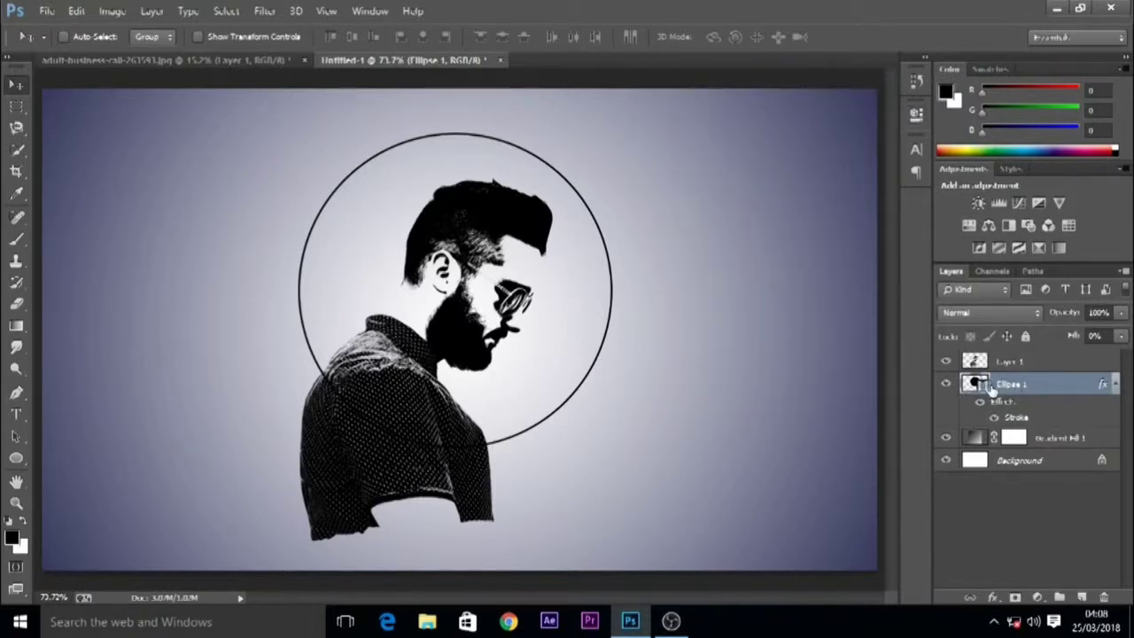
Nudge the man's cutout slightly left and mask Layer 1 with the circle's outline, fine-tuning his position inside the circle
{"action": "left_click", "coordinate": [978, 364]}
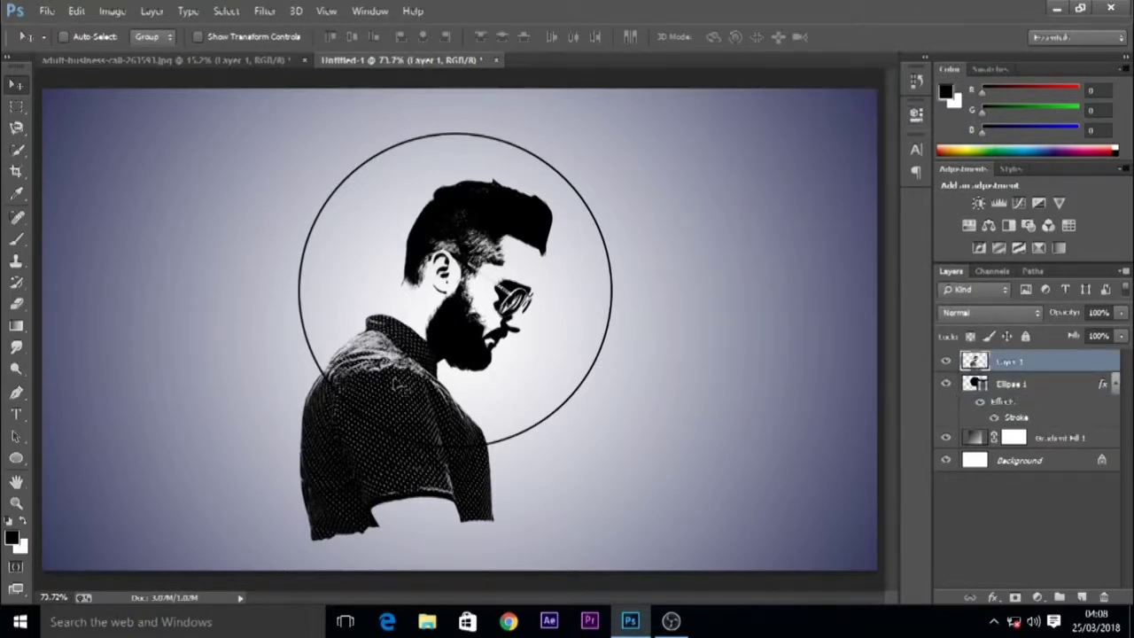
{"action": "mouse_move", "coordinate": [395, 379]}
{"action": "left_mouse_down"}
{"action": "mouse_move", "coordinate": [412, 372]}
{"action": "mouse_move", "coordinate": [389, 380]}
{"action": "left_mouse_up"}
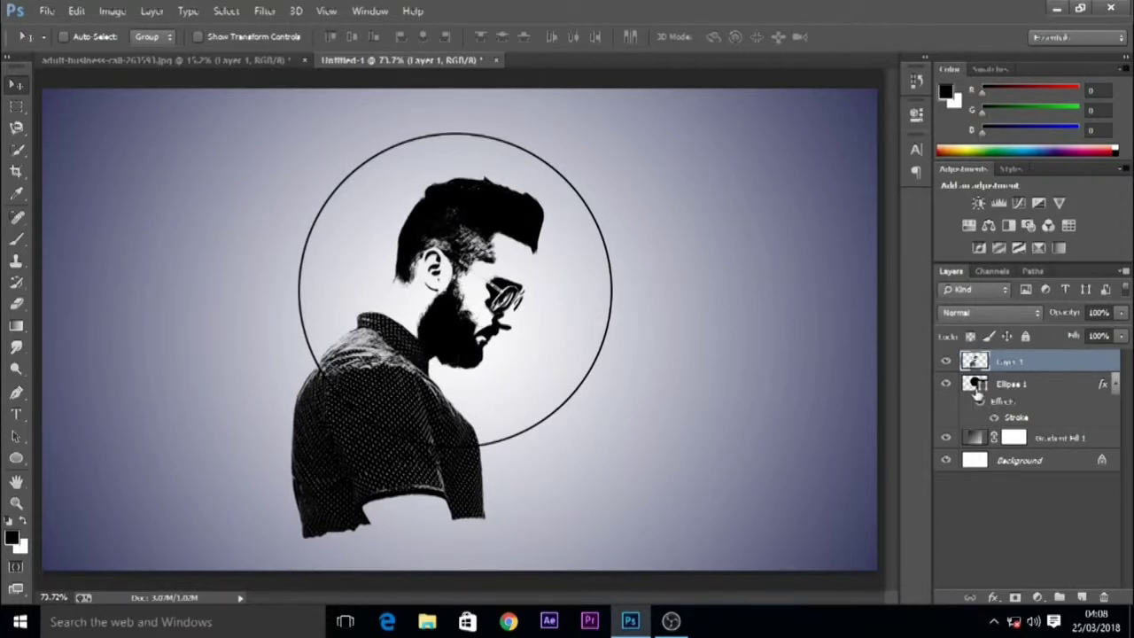
{"action": "left_click", "coordinate": [977, 390]}
{"action": "left_click", "coordinate": [976, 385], "text": "ctrl"}
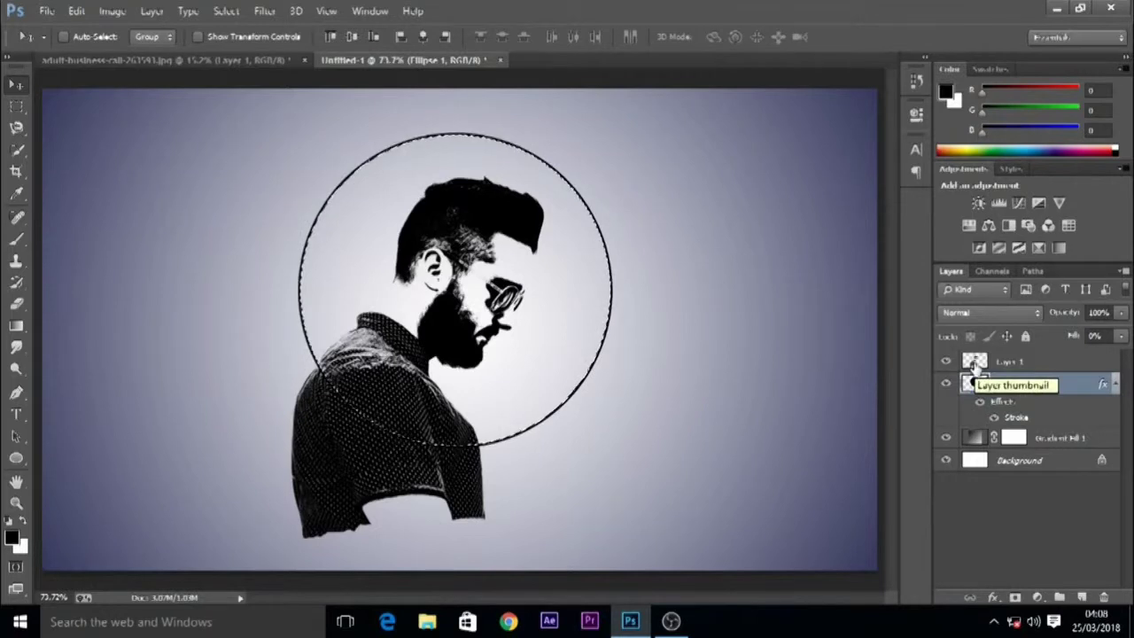
{"action": "left_click", "coordinate": [975, 366]}
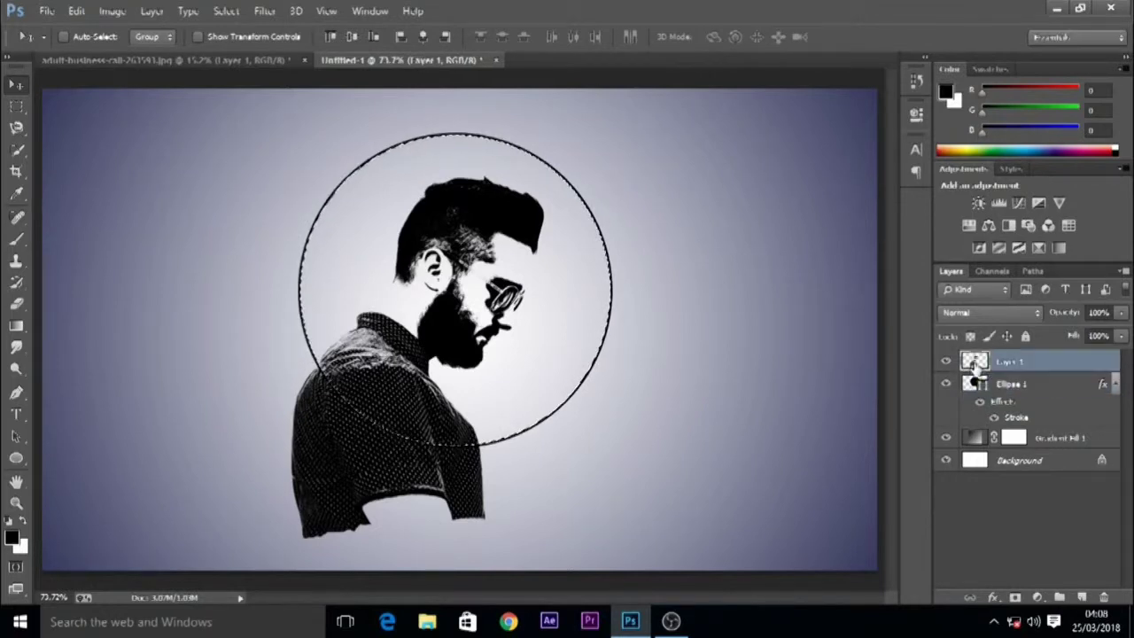
{"action": "left_click", "coordinate": [1015, 596]}
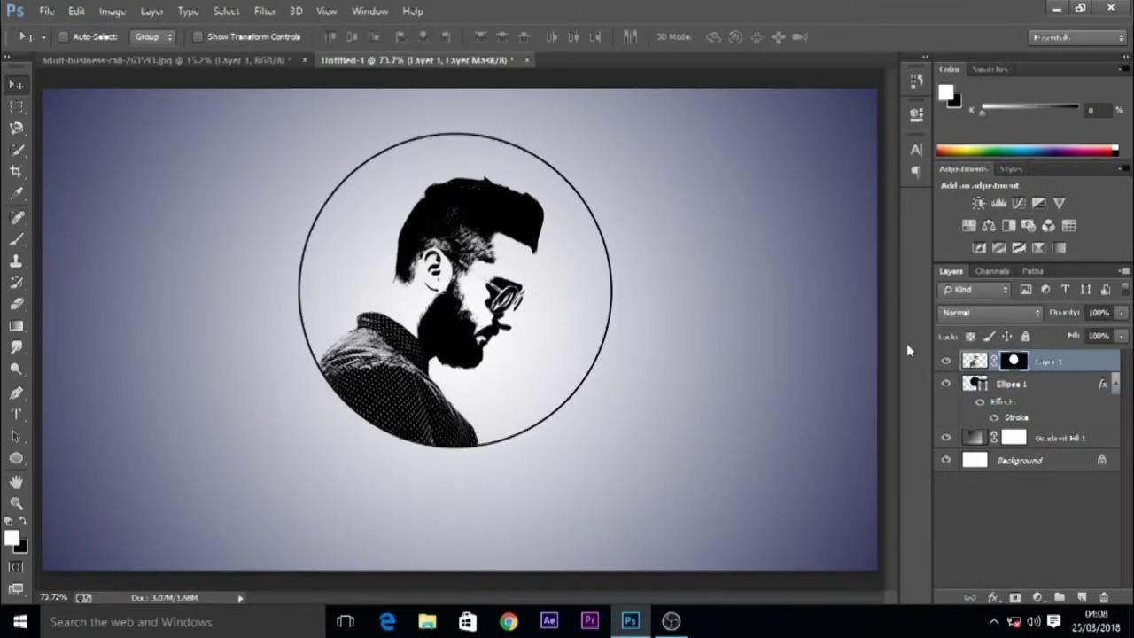
{"action": "left_click", "coordinate": [975, 362]}
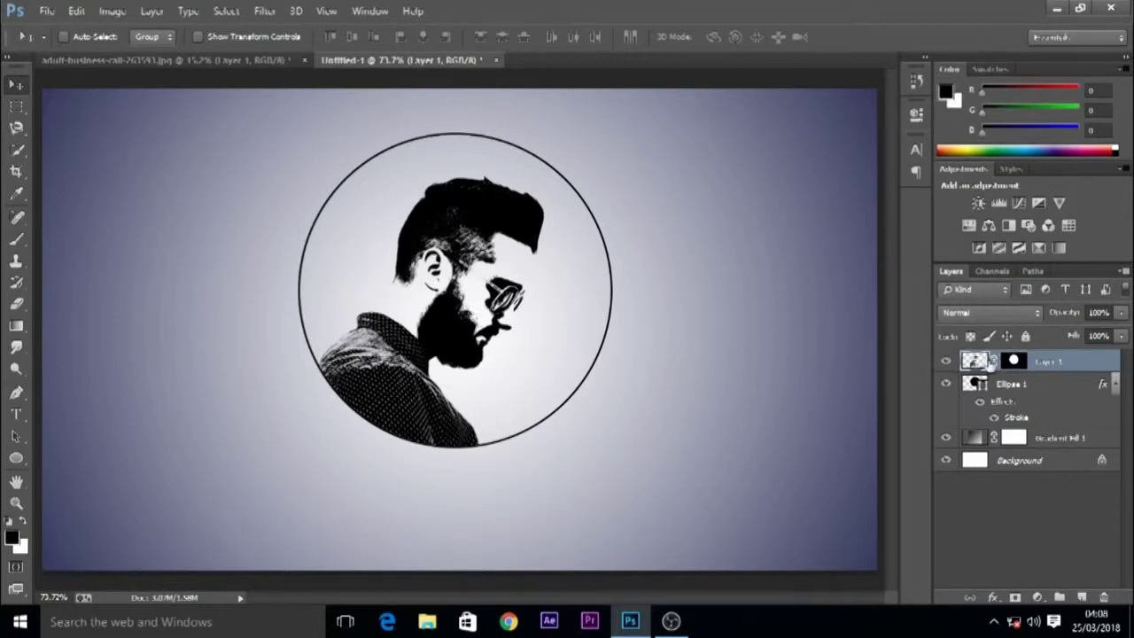
{"action": "mouse_move", "coordinate": [427, 348]}
{"action": "left_mouse_down"}
{"action": "mouse_move", "coordinate": [448, 325]}
{"action": "mouse_move", "coordinate": [441, 315]}
{"action": "mouse_move", "coordinate": [397, 329]}
{"action": "mouse_move", "coordinate": [427, 342]}
{"action": "left_mouse_up"}
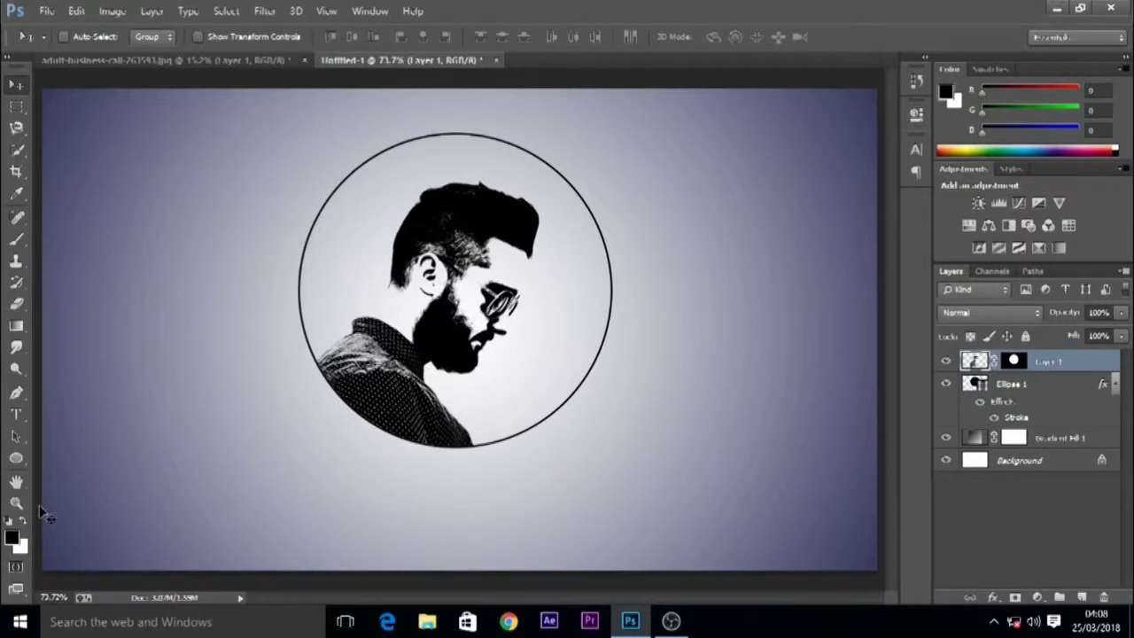
Add the point text "model photo" just below the circle with the Type tool
{"action": "left_click", "coordinate": [16, 414]}
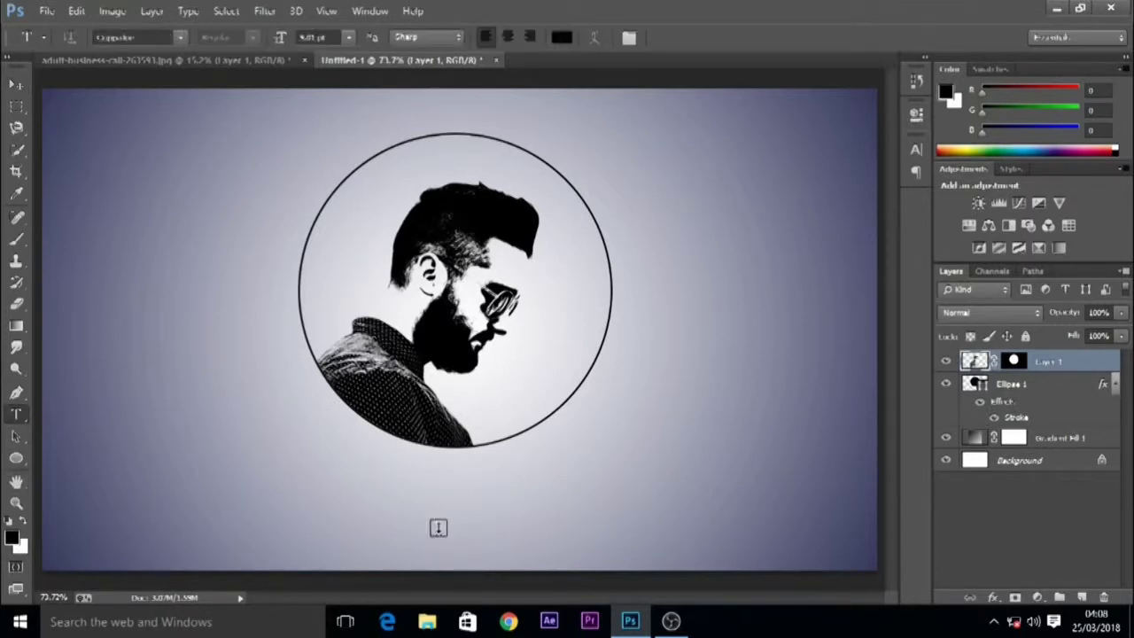
{"action": "left_click", "coordinate": [387, 481]}
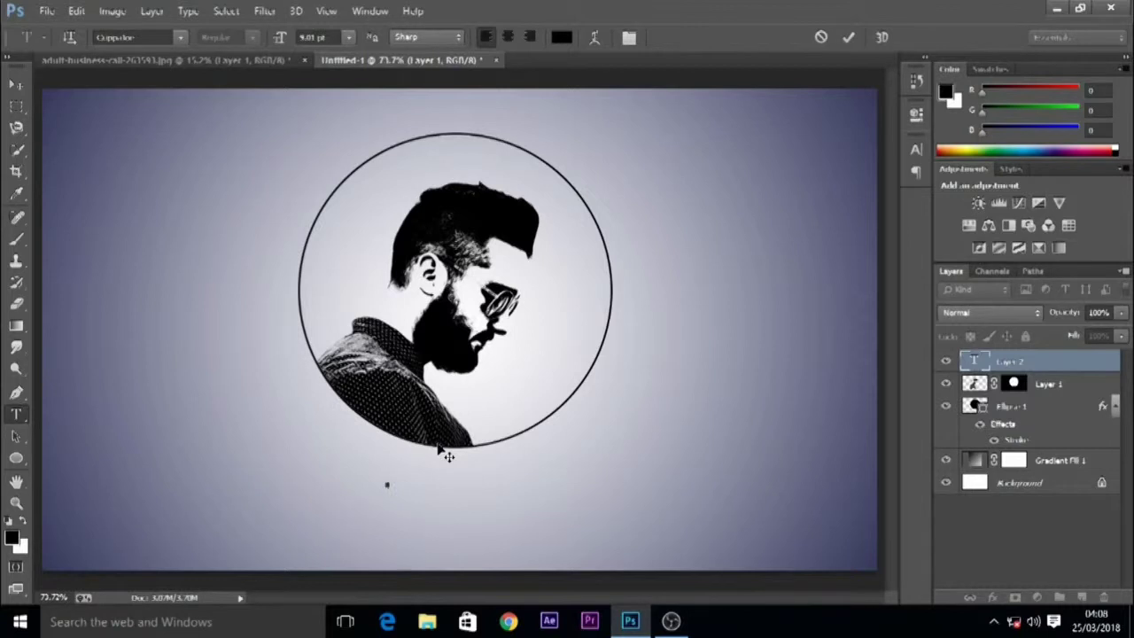
{"action": "type", "text": "mode"}
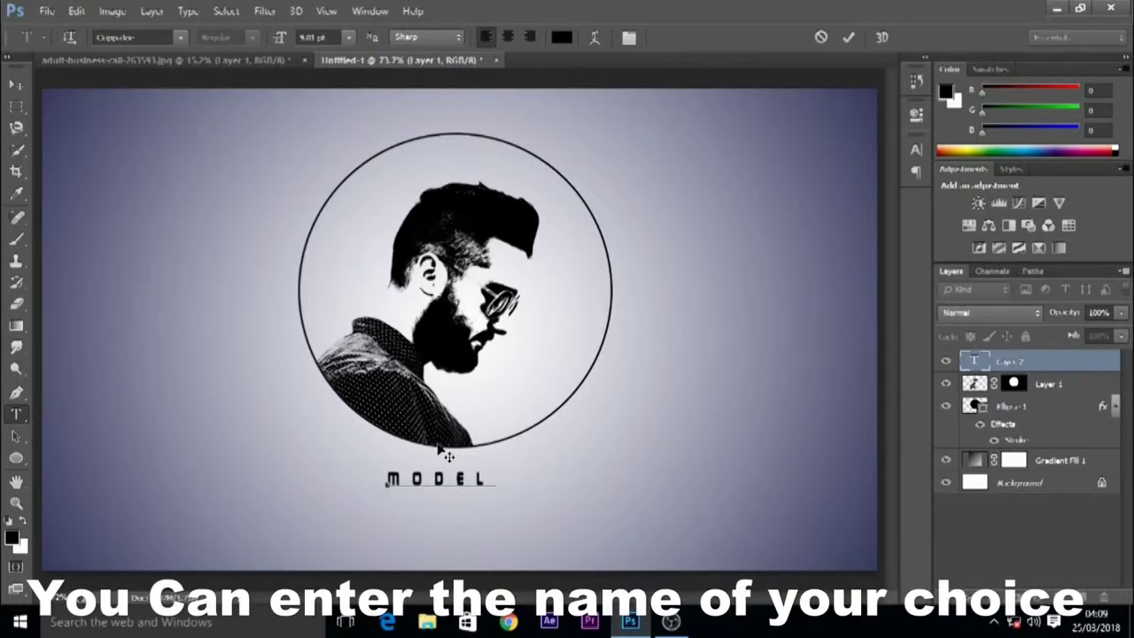
{"action": "type", "text": "l ph"}
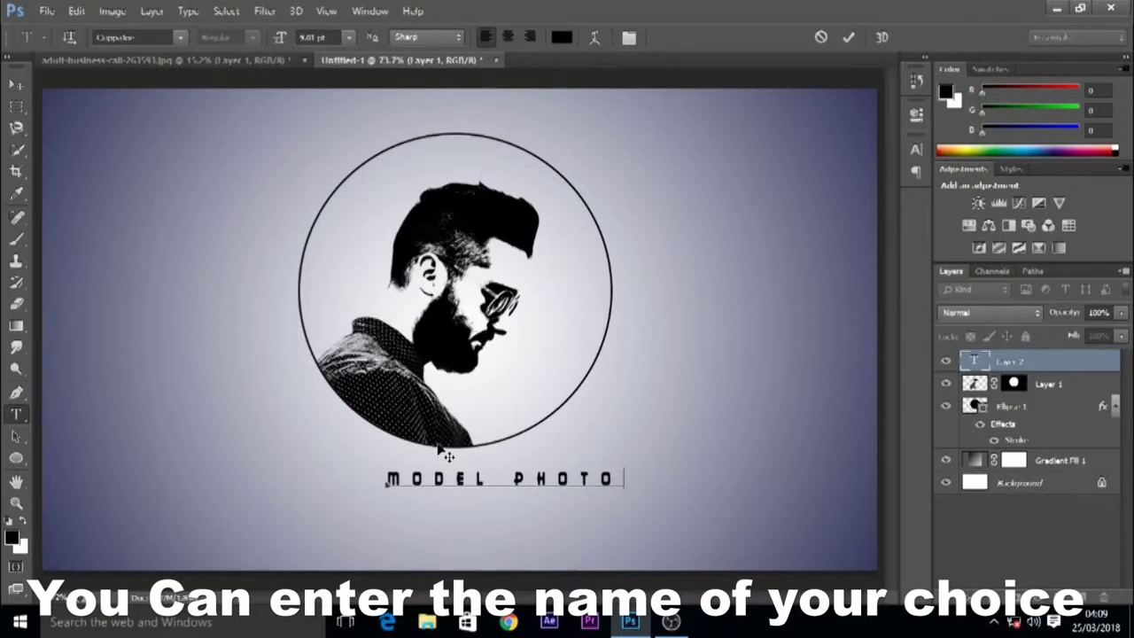
Set the text size to 7.01 pt, tighten its tracking, and move the text up closer to the circle
{"action": "left_click_drag", "start_coordinate": [624, 478], "coordinate": [379, 480]}
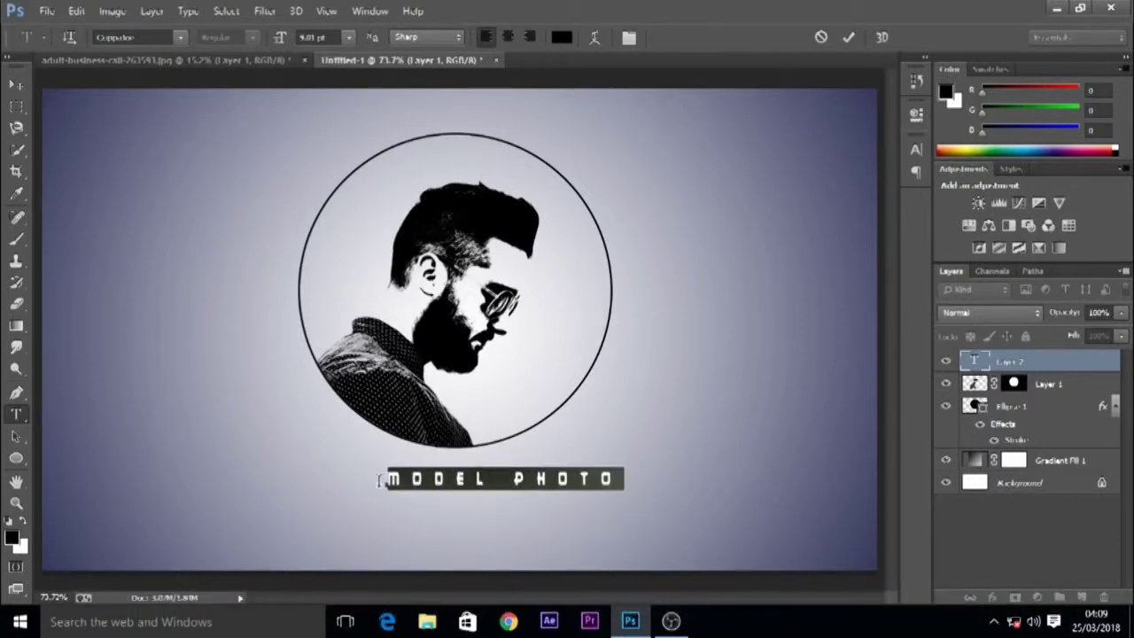
{"action": "left_click", "coordinate": [369, 11]}
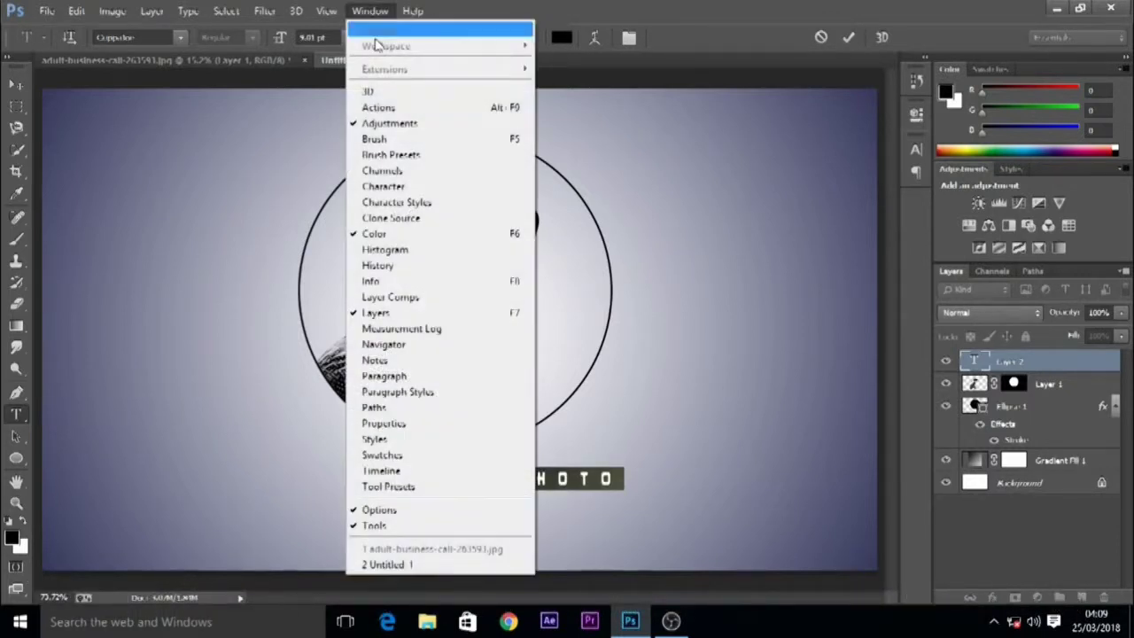
{"action": "left_click", "coordinate": [407, 183]}
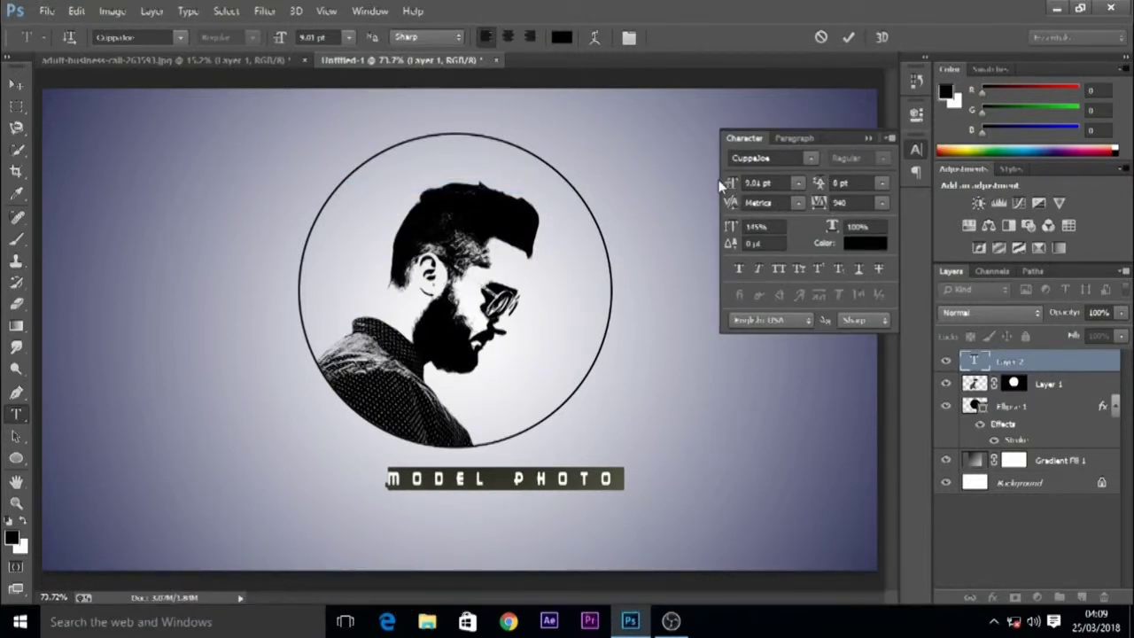
{"action": "left_click_drag", "start_coordinate": [732, 184], "coordinate": [733, 184]}
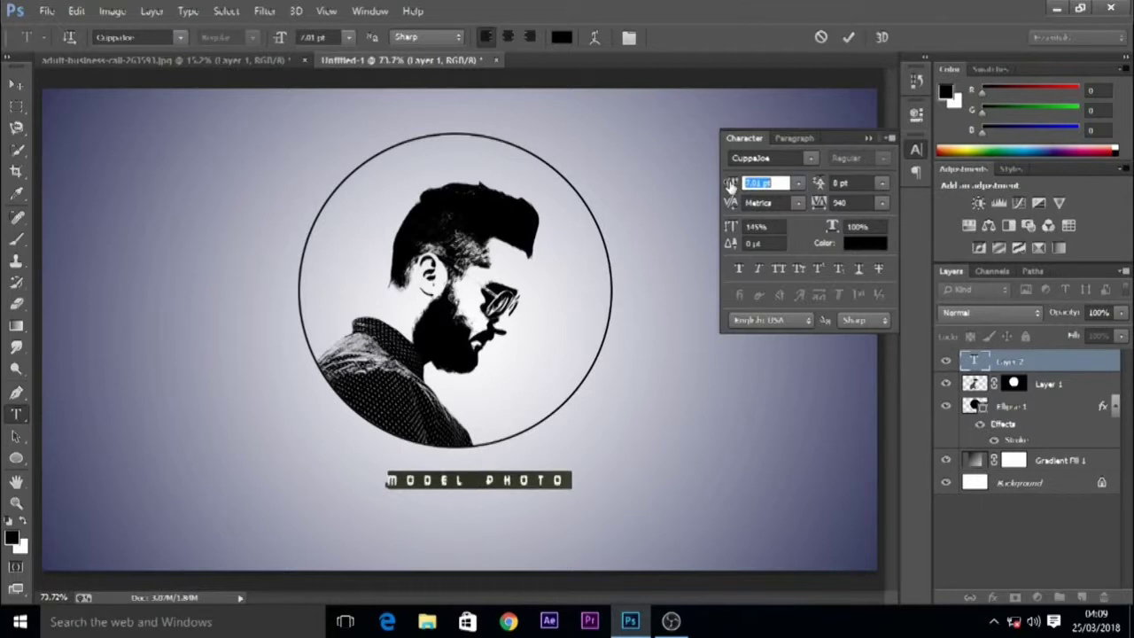
{"action": "left_click_drag", "start_coordinate": [824, 205], "coordinate": [818, 204]}
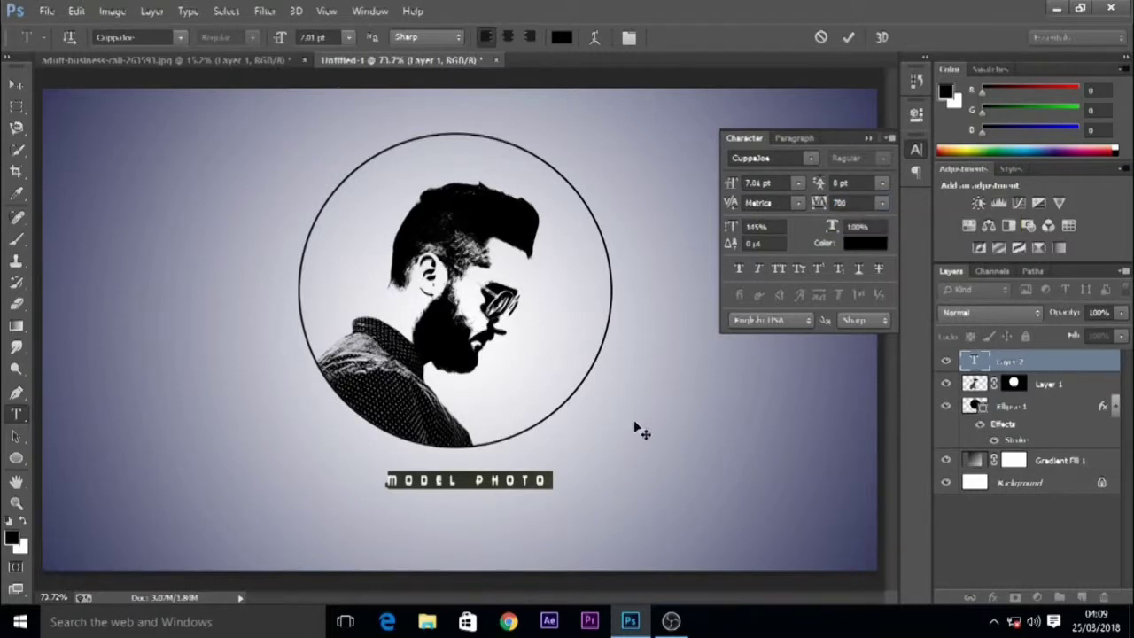
{"action": "left_click_drag", "start_coordinate": [605, 484], "coordinate": [597, 476]}
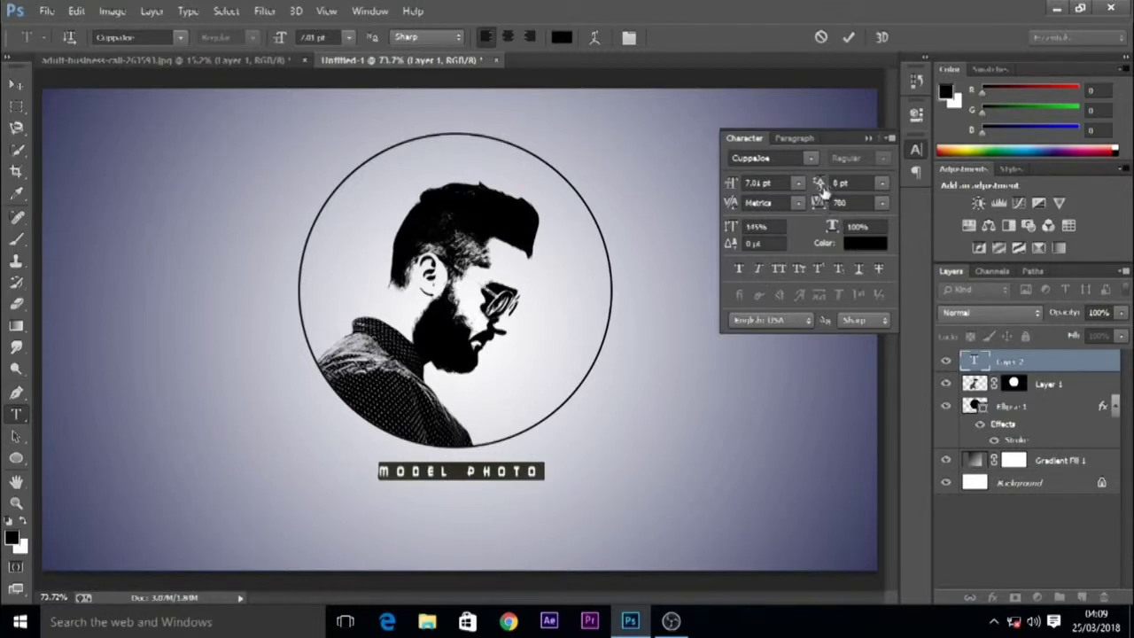
Increase the text's leading, set its vertical scale to 168% and tracking to 1000, and collapse the character settings
{"action": "left_click_drag", "start_coordinate": [820, 187], "coordinate": [831, 191]}
{"action": "left_click_drag", "start_coordinate": [731, 227], "coordinate": [748, 229]}
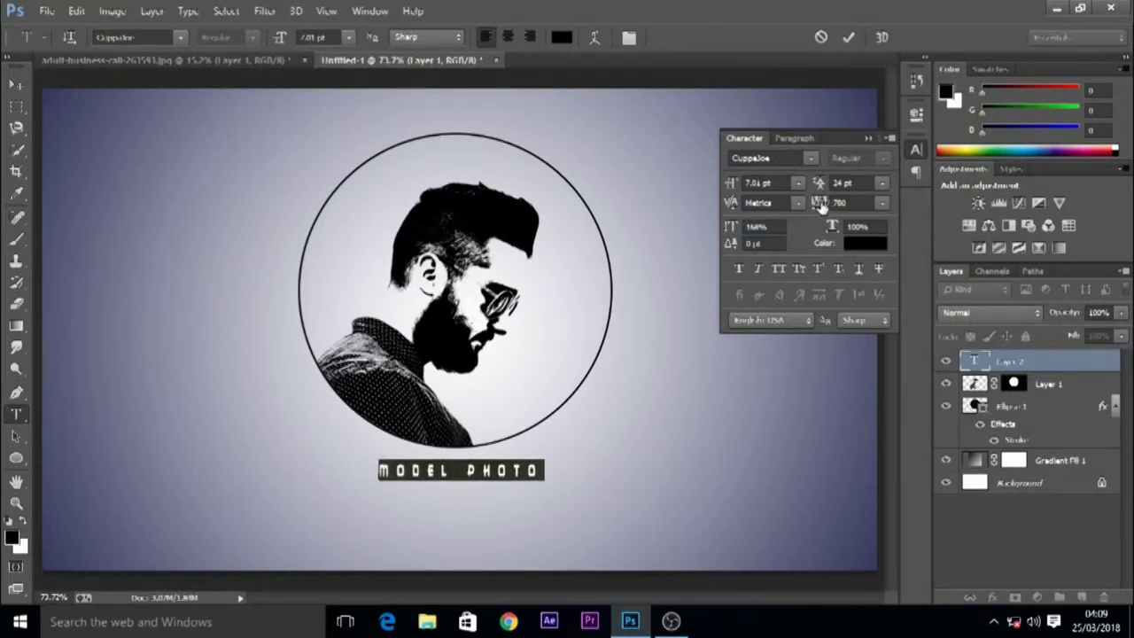
{"action": "left_click_drag", "start_coordinate": [822, 205], "coordinate": [823, 207]}
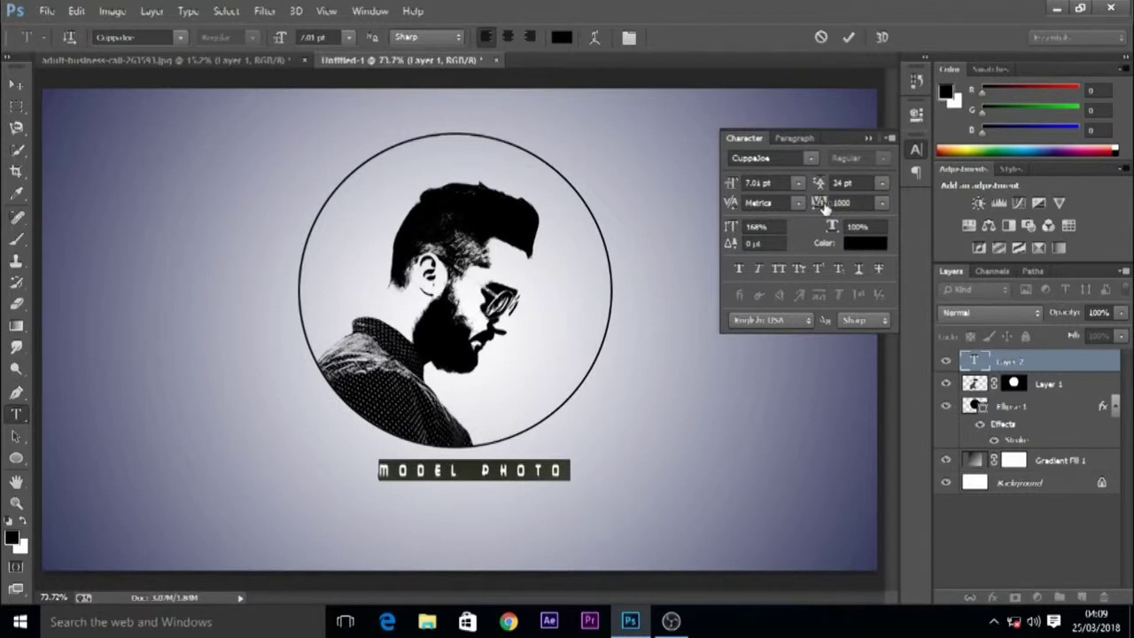
{"action": "left_click", "coordinate": [869, 139]}
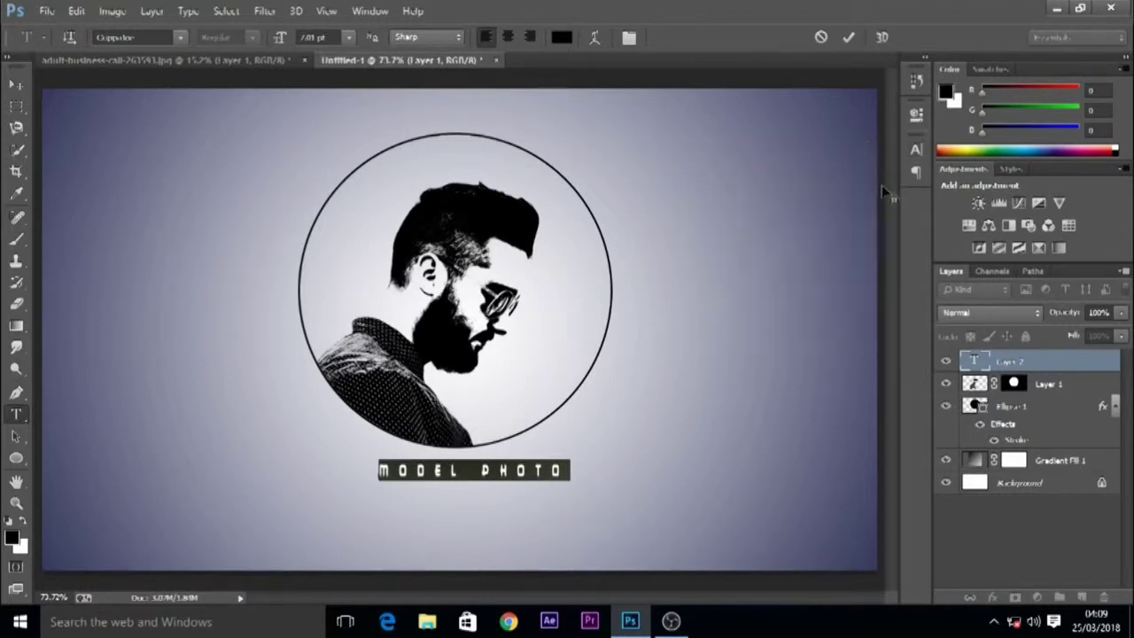
Centre the Ellipse 1 layer horizontally on the whole canvas and clear the selection
{"action": "left_click", "coordinate": [1016, 420]}
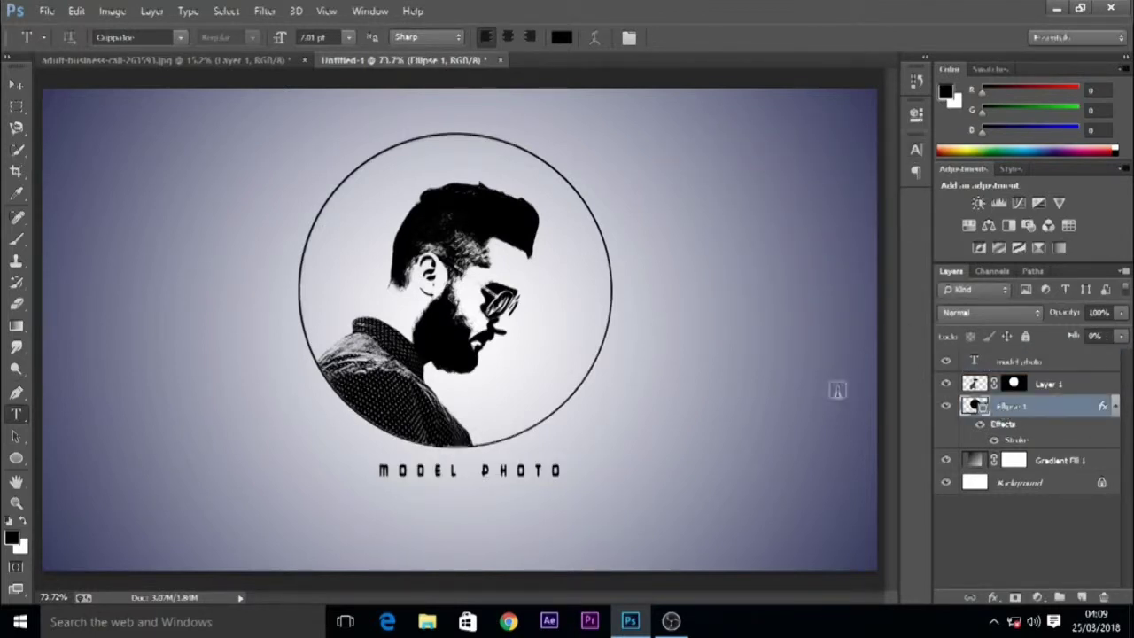
{"action": "key", "text": "ctrl+a"}
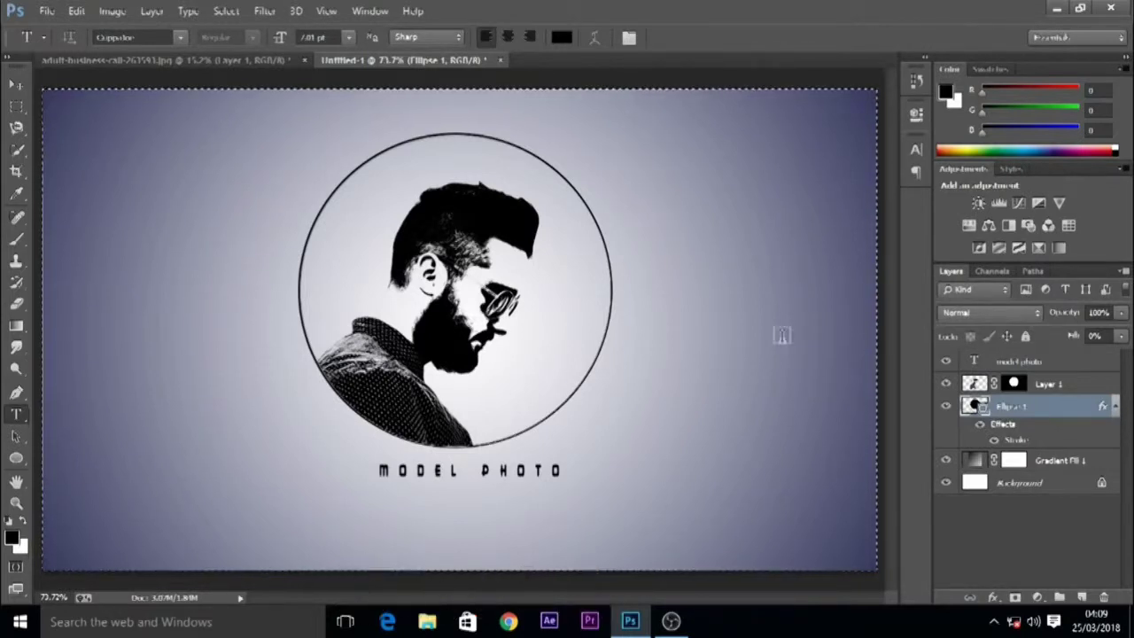
{"action": "left_click", "coordinate": [15, 86]}
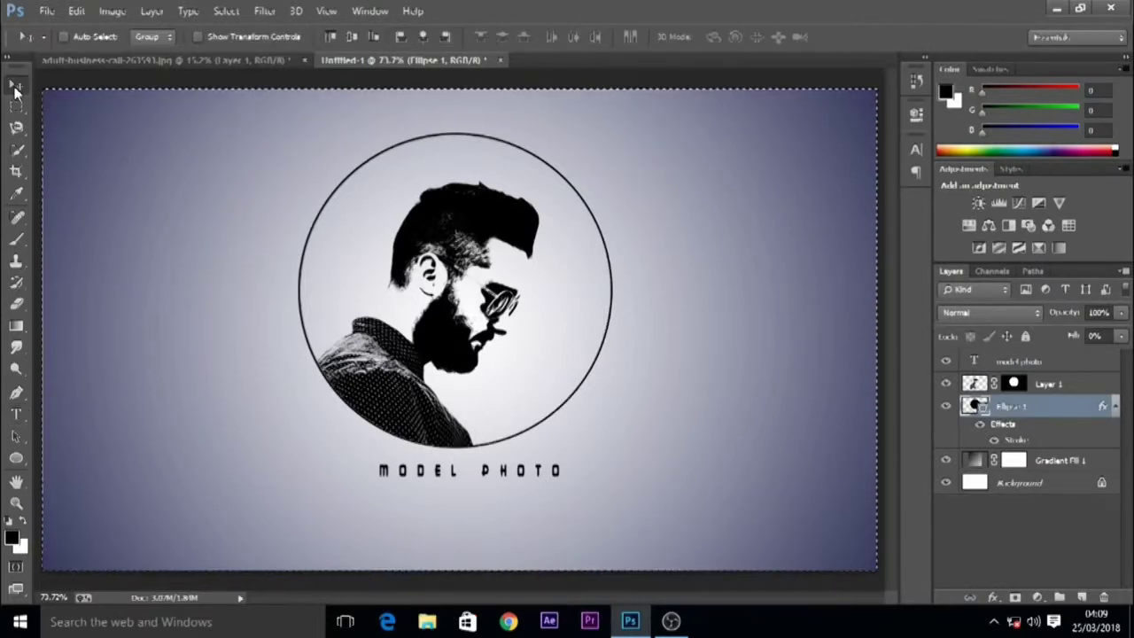
{"action": "left_click", "coordinate": [423, 36]}
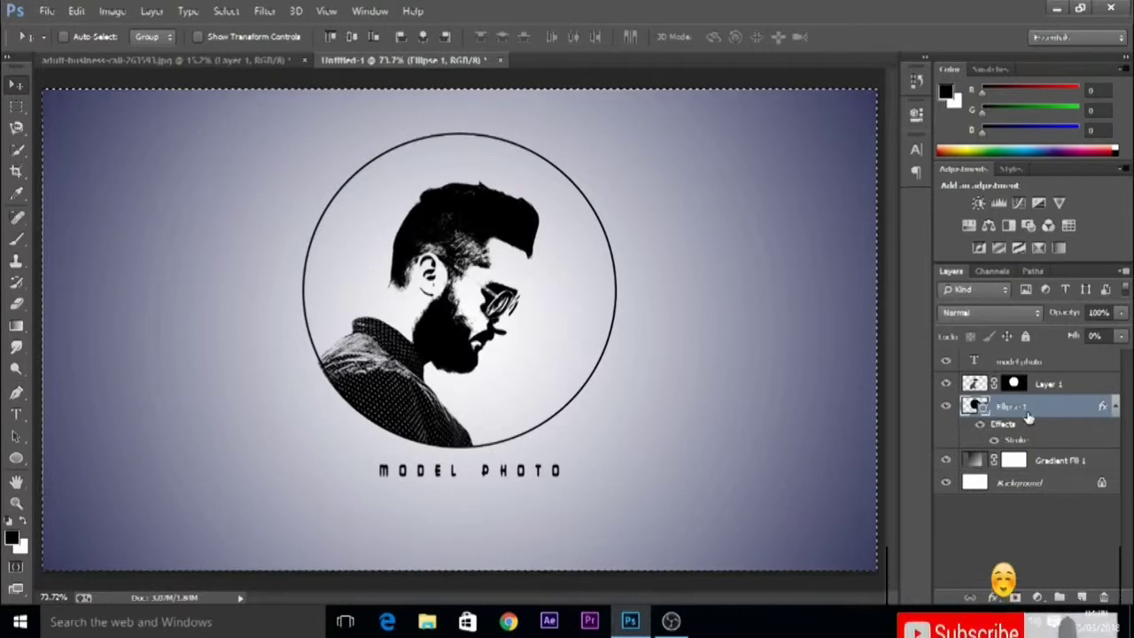
{"action": "left_click", "coordinate": [1023, 363]}
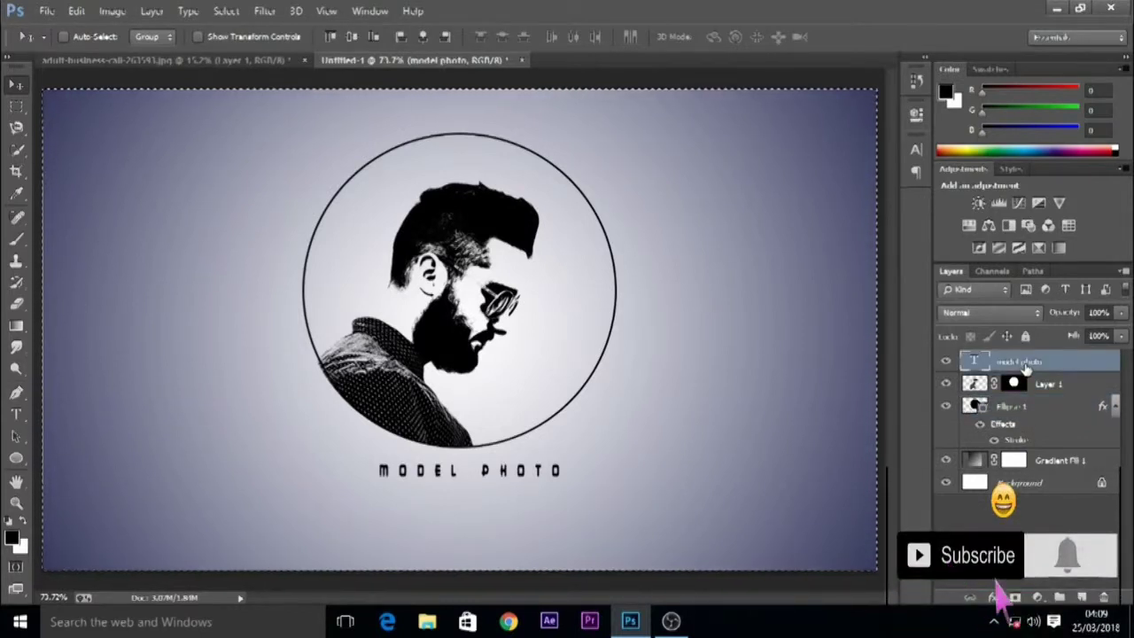
{"action": "left_click", "coordinate": [1030, 411]}
{"action": "key", "text": "ctrl+d"}
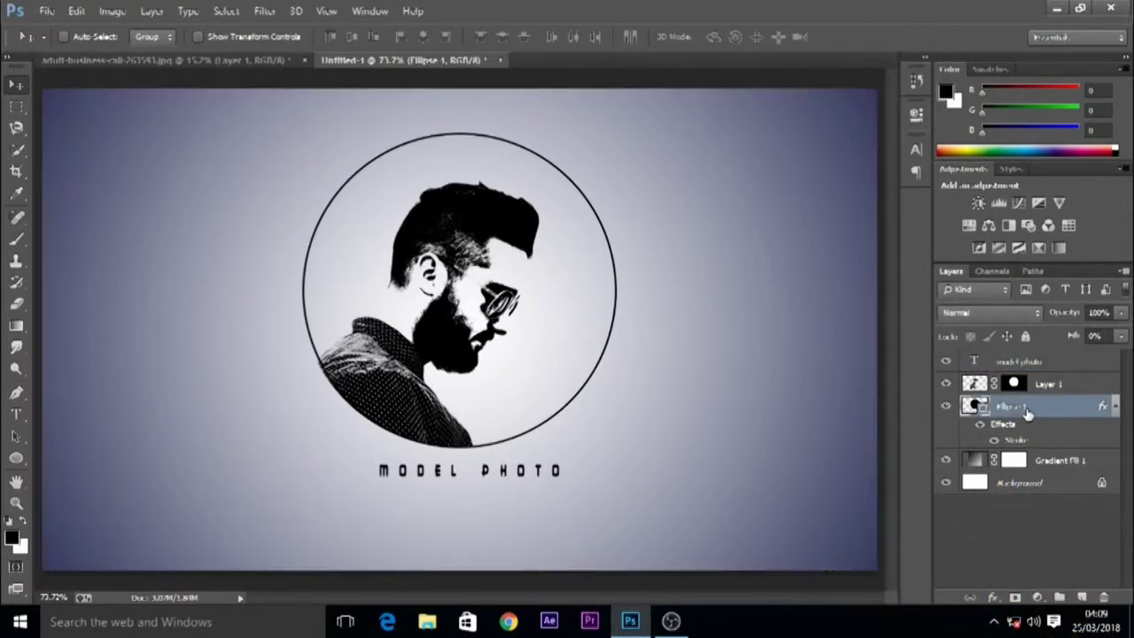
Centre the "model photo" text layer horizontally on the whole canvas and deselect
{"action": "left_click", "coordinate": [1020, 364]}
{"action": "key", "text": "ctrl+a"}
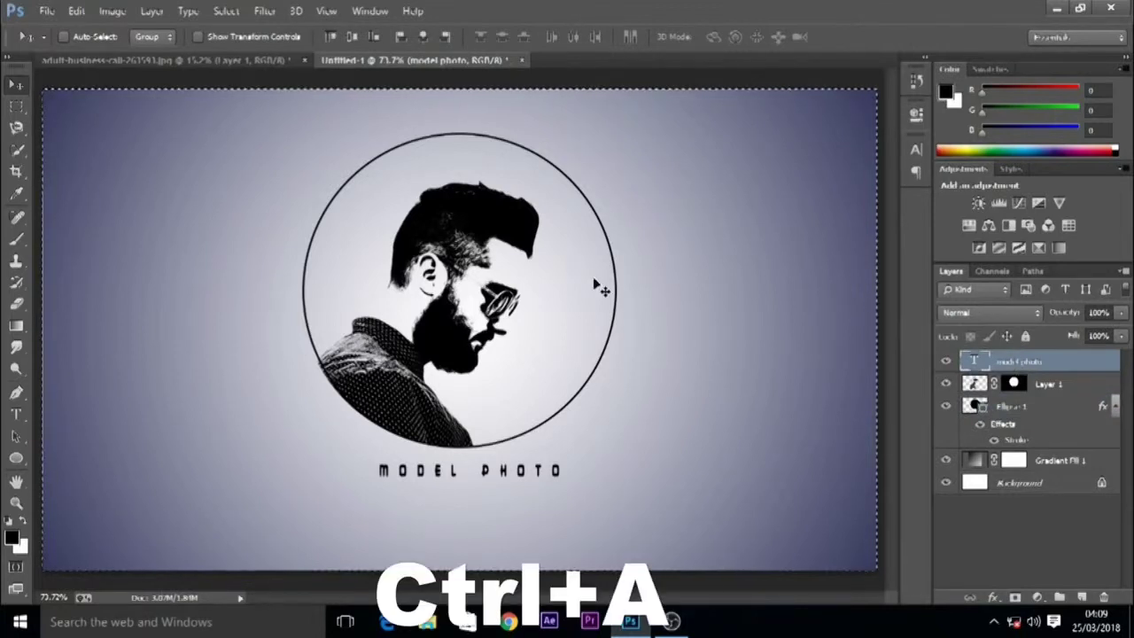
{"action": "left_click", "coordinate": [422, 37]}
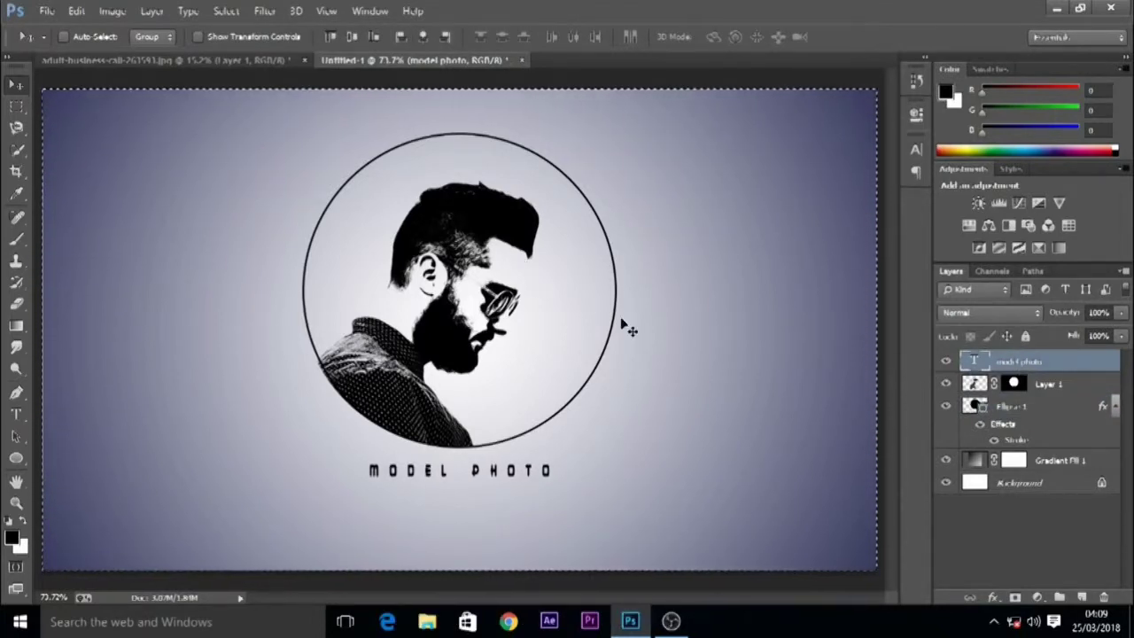
{"action": "key", "text": "ctrl+d"}
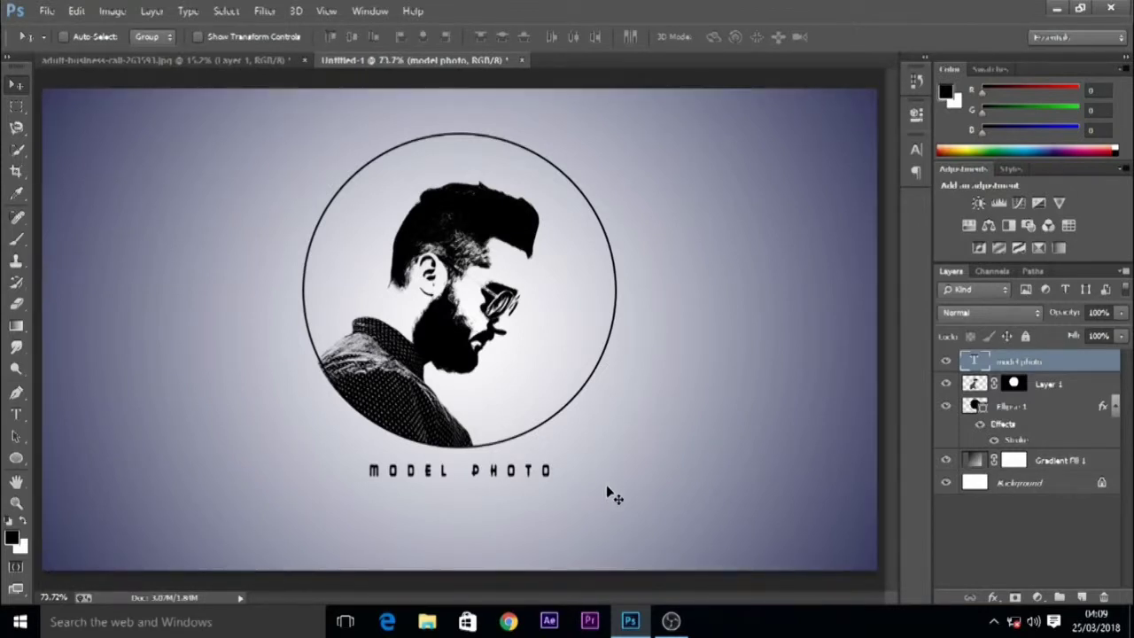
Group the text, Layer 1 and Ellipse 1 layers together
{"action": "left_click", "coordinate": [1056, 388], "text": "ctrl"}
{"action": "left_click", "coordinate": [1055, 405], "text": "ctrl"}
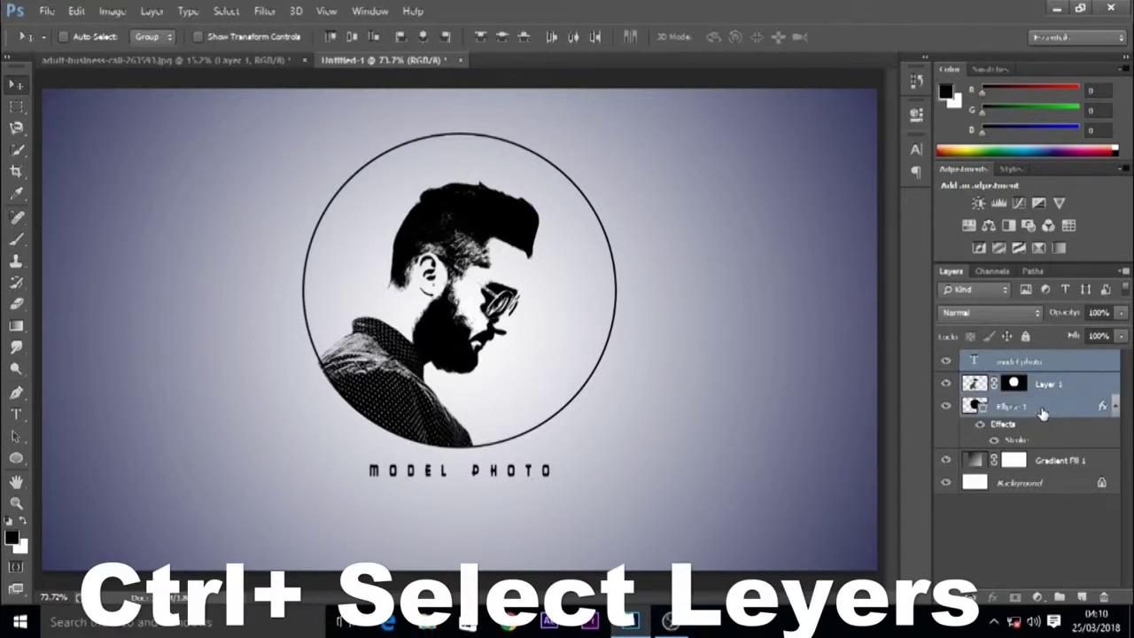
{"action": "key", "text": "ctrl+g"}
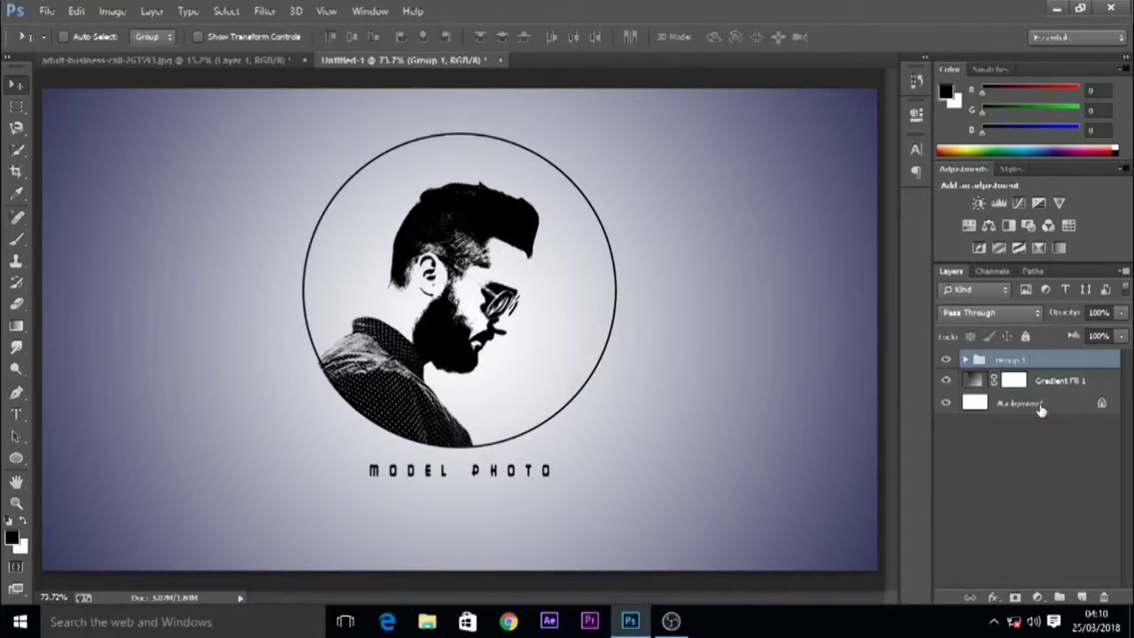
Open the galaxy-wallpapers-10 image from the Photoshop Images folder inside Photoshop Tutorial on Local Disk (D:)
{"action": "left_click", "coordinate": [44, 12]}
{"action": "left_click", "coordinate": [64, 45]}
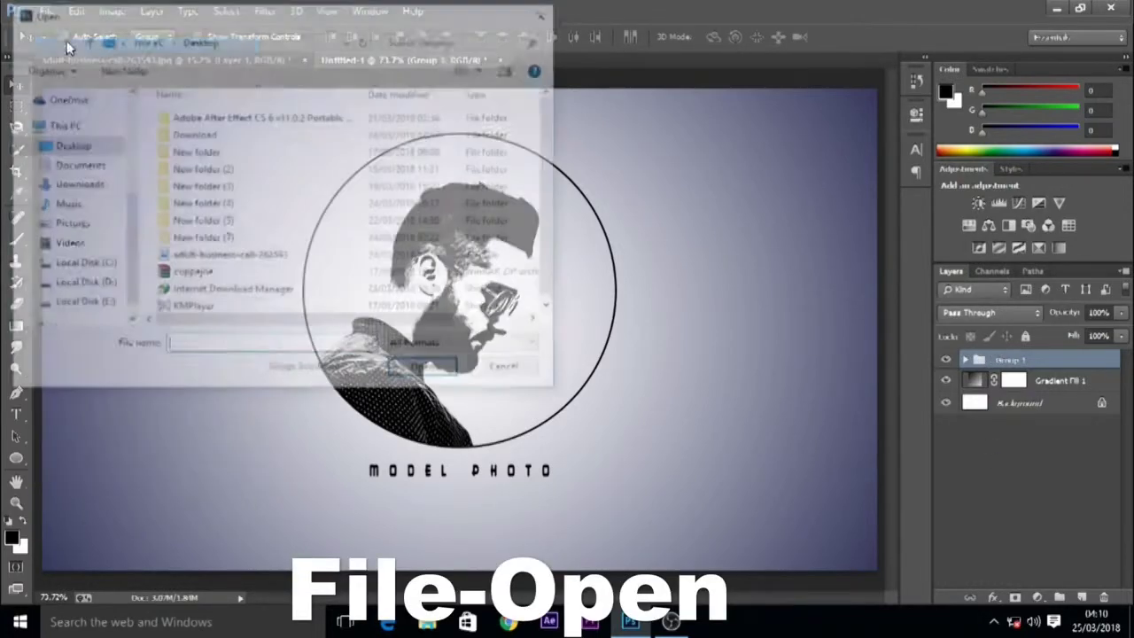
{"action": "left_click", "coordinate": [89, 287]}
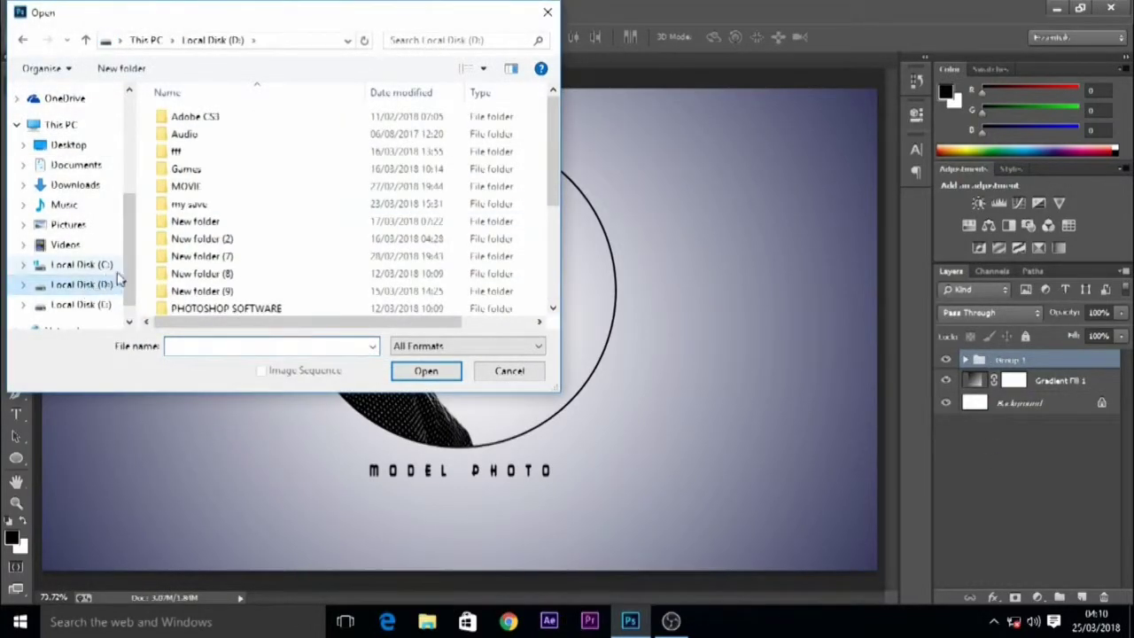
{"action": "scroll", "coordinate": [221, 273], "scroll_direction": "down", "scroll_amount": 1}
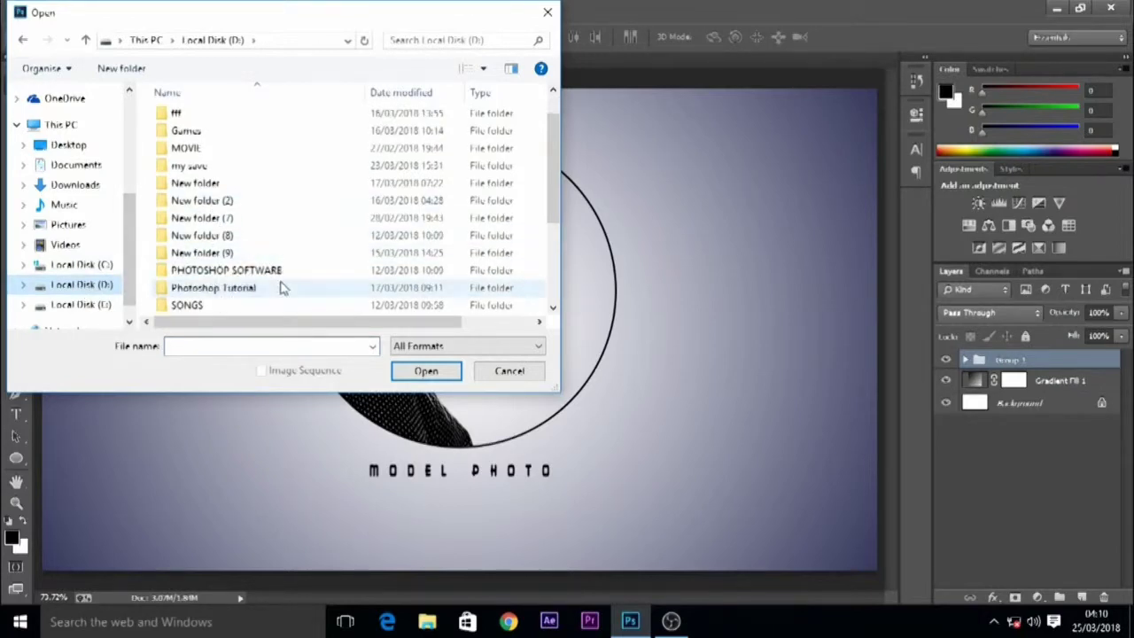
{"action": "double_click", "coordinate": [269, 292]}
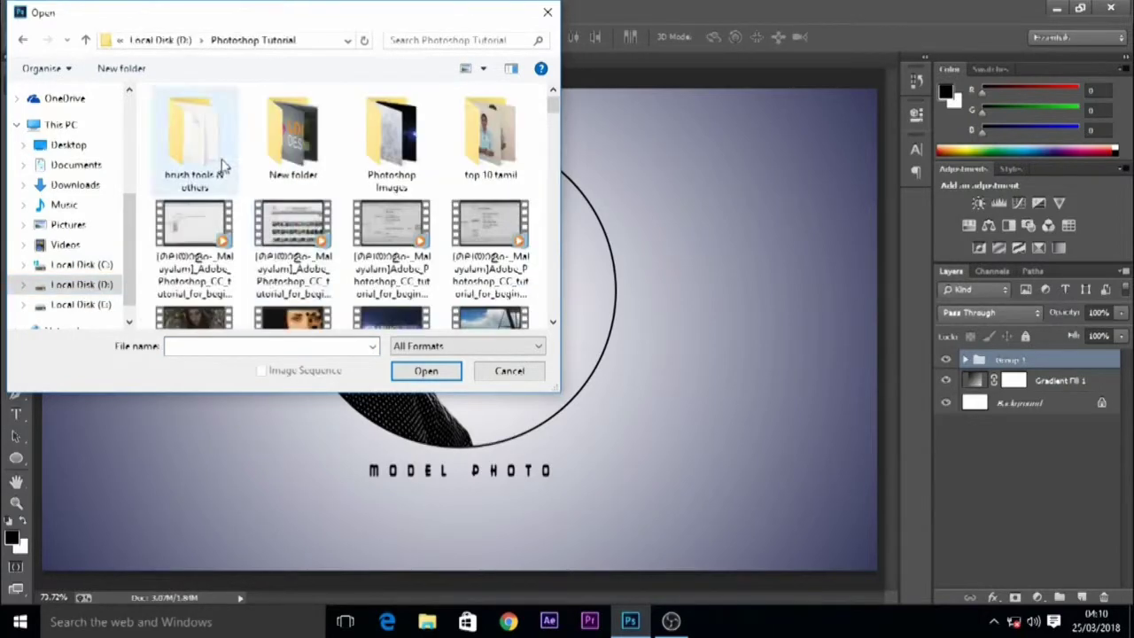
{"action": "double_click", "coordinate": [390, 133]}
{"action": "scroll", "coordinate": [385, 270], "scroll_direction": "down", "scroll_amount": 10}
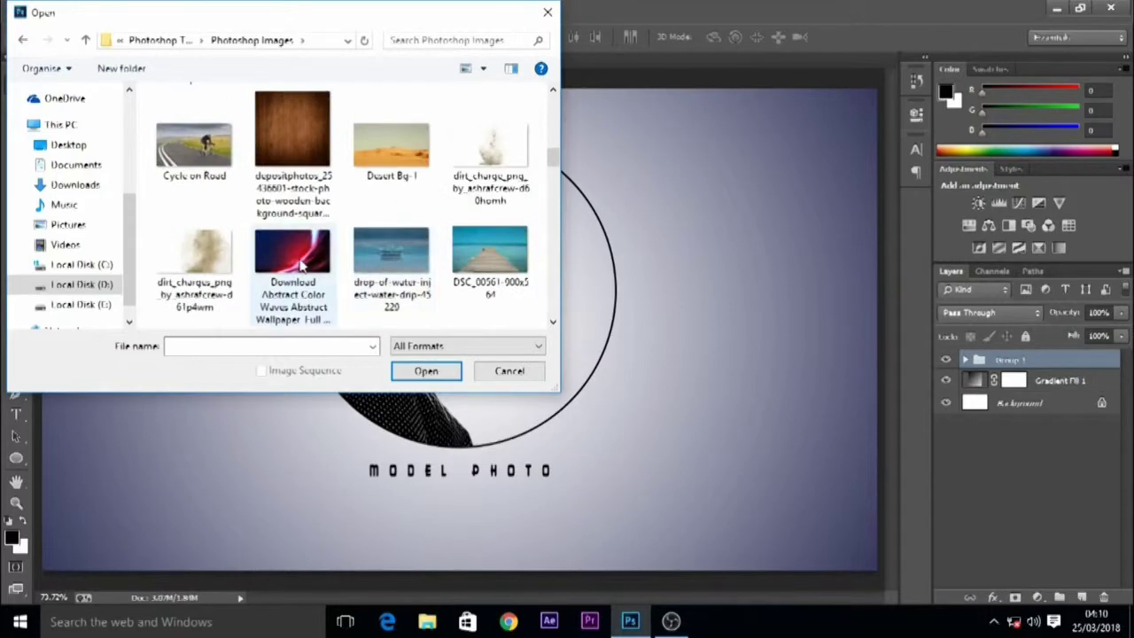
{"action": "left_click", "coordinate": [295, 188]}
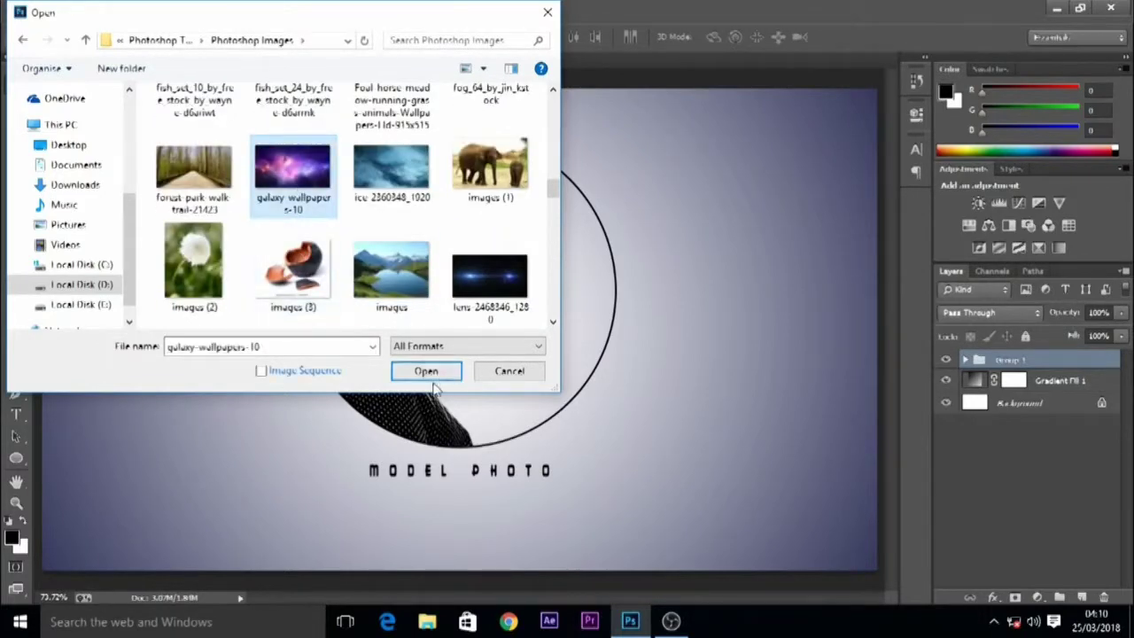
{"action": "left_click", "coordinate": [439, 376]}
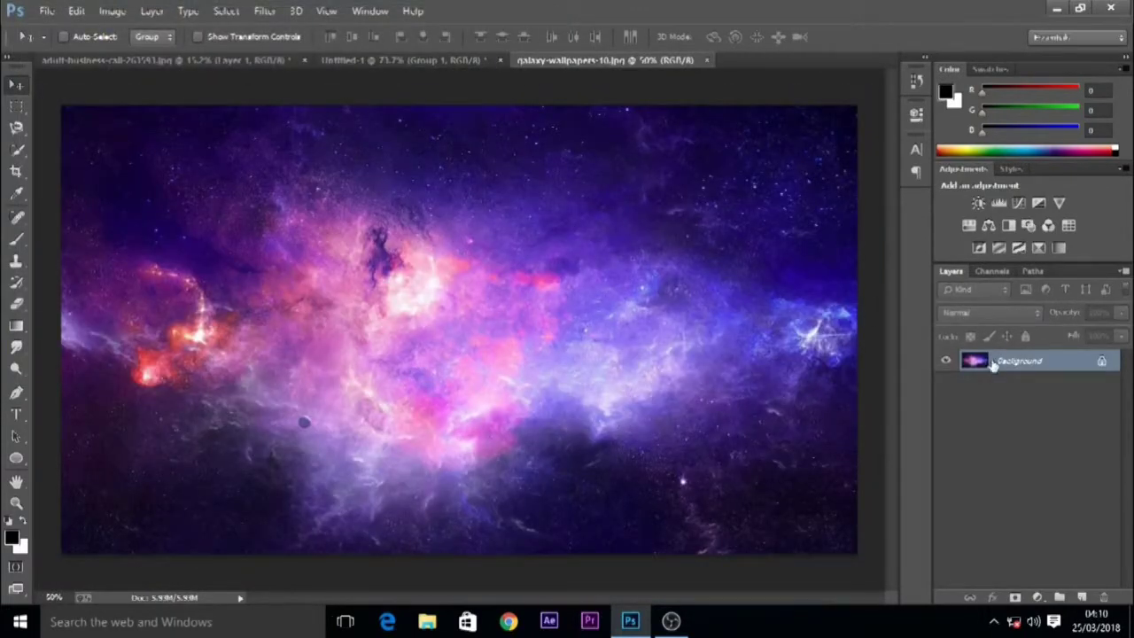
Copy the entire galaxy image into the Untitled-1 document above Group 1 and clip it to that group
{"action": "left_click", "coordinate": [420, 62]}
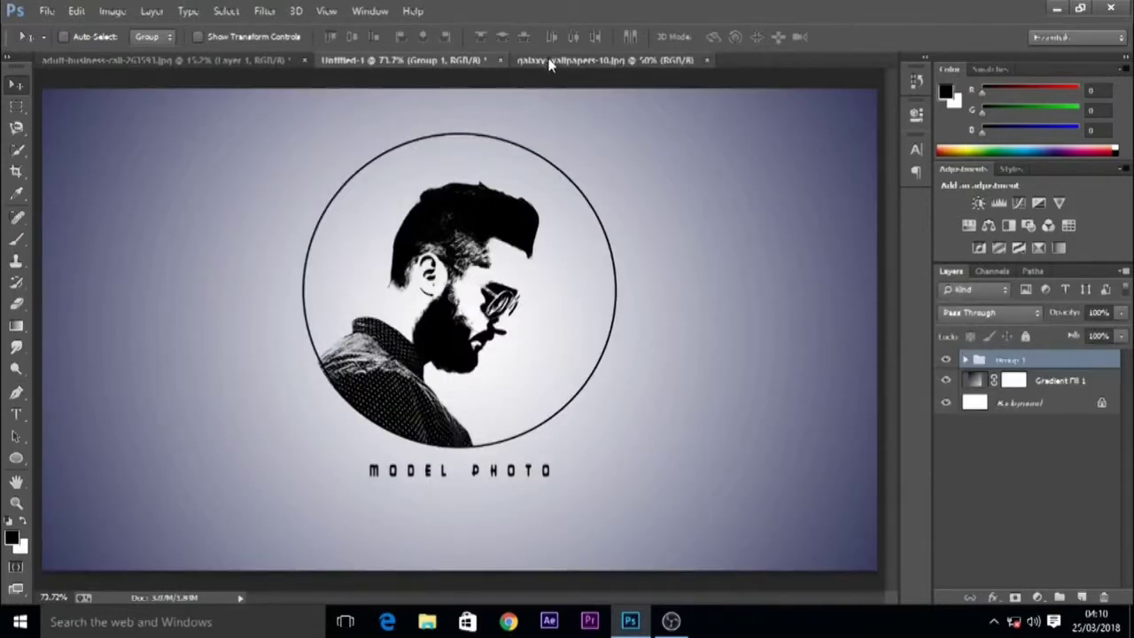
{"action": "left_click", "coordinate": [567, 61]}
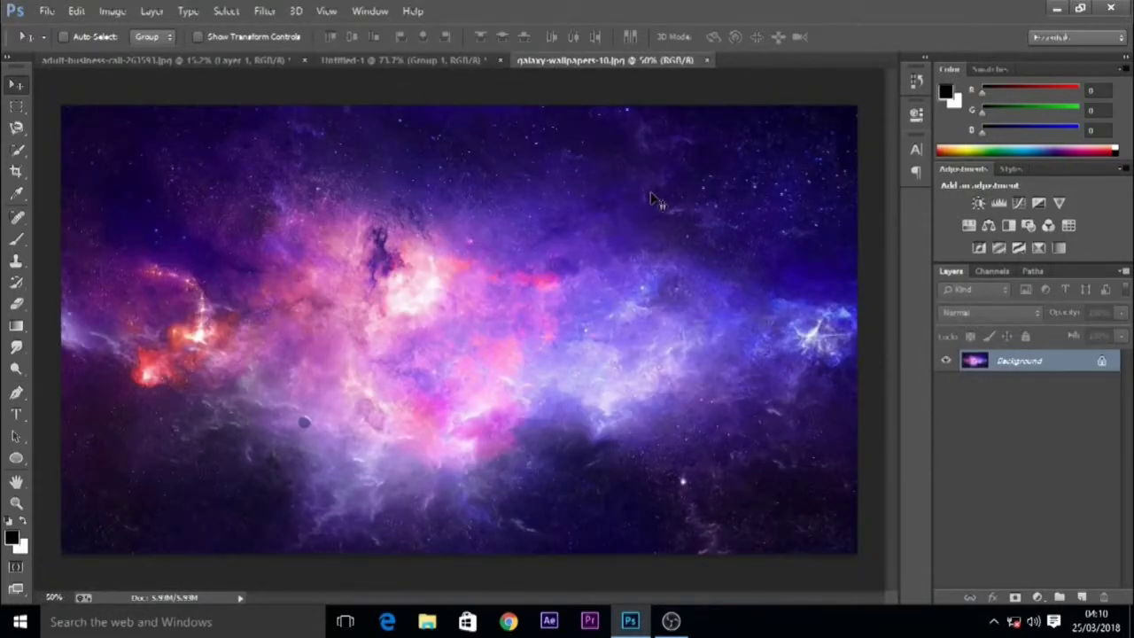
{"action": "key", "text": "ctrl+a"}
{"action": "key", "text": "ctrl+c"}
{"action": "left_click", "coordinate": [367, 60]}
{"action": "key", "text": "ctrl+v"}
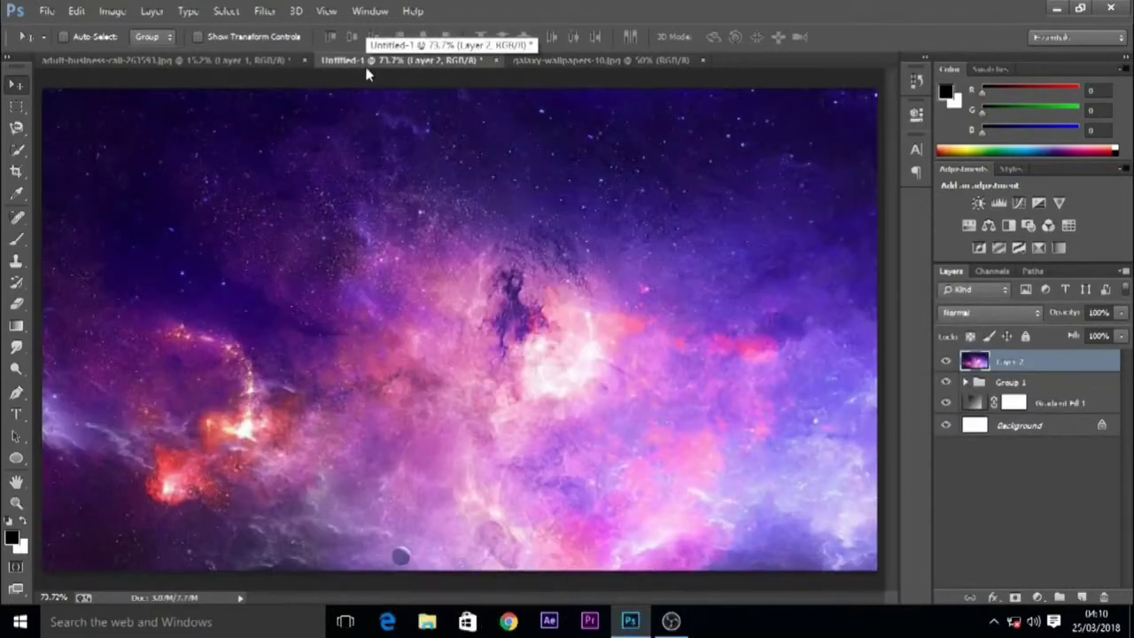
{"action": "right_click", "coordinate": [1011, 367]}
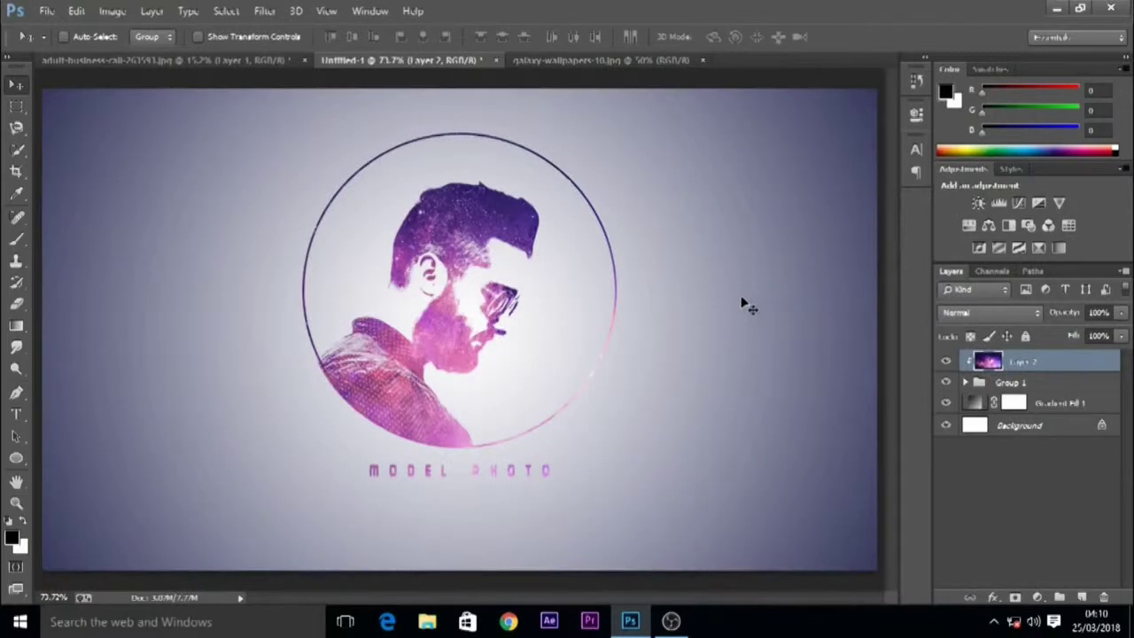
Reposition the clipped galaxy layer over the portrait and scale it to about 101% width and 115% height
{"action": "left_click_drag", "start_coordinate": [462, 238], "coordinate": [643, 330]}
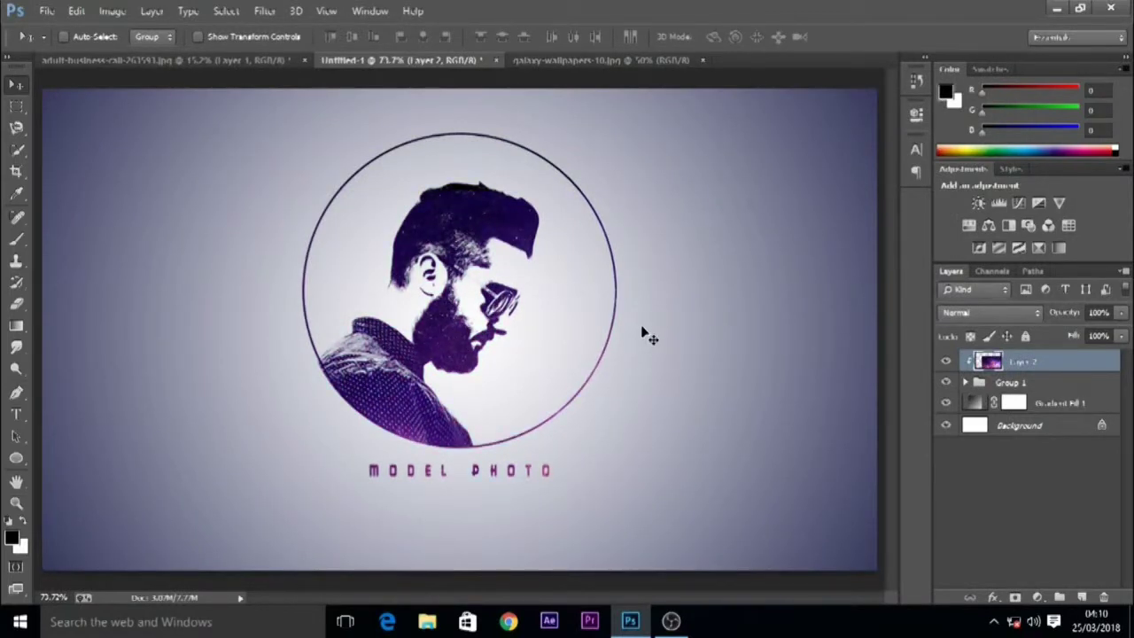
{"action": "key", "text": "ctrl+t"}
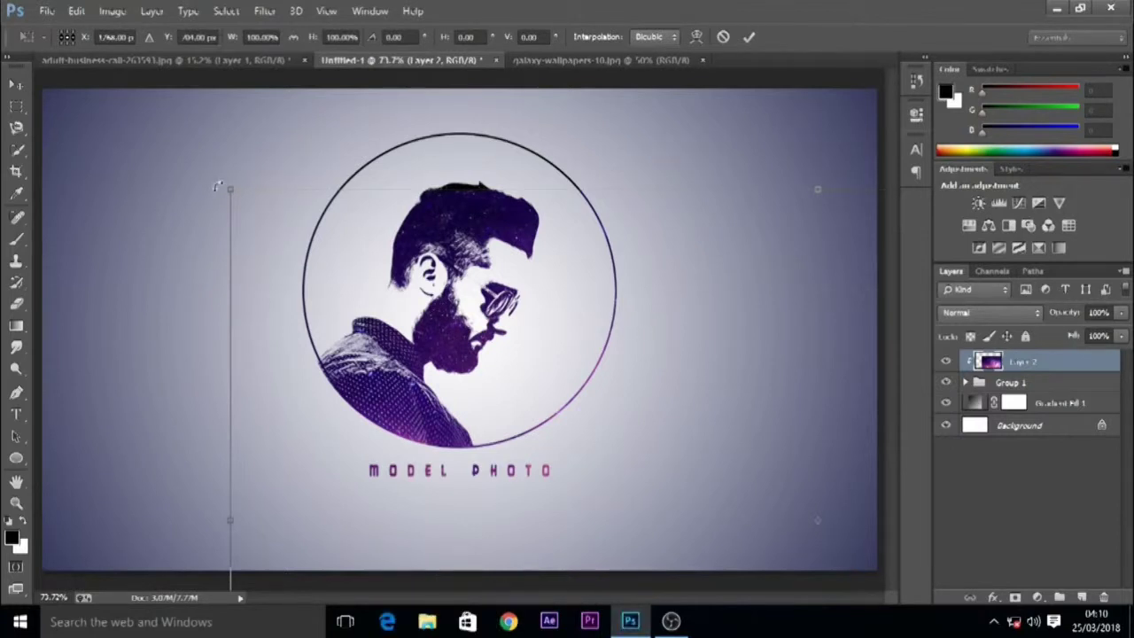
{"action": "left_click_drag", "start_coordinate": [229, 187], "coordinate": [212, 86]}
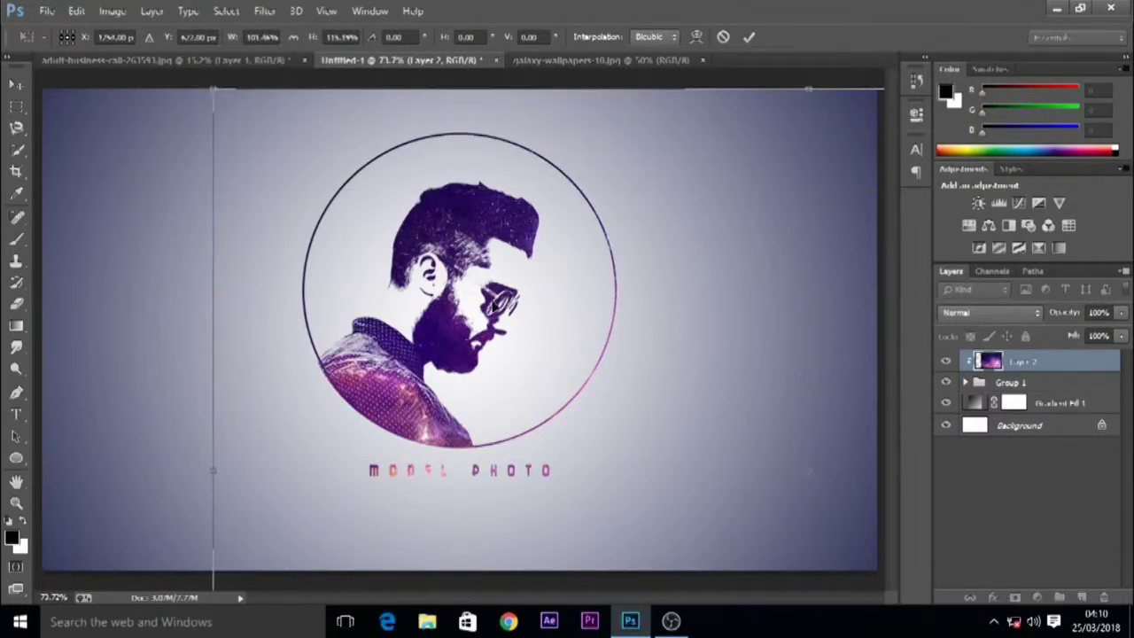
{"action": "left_click_drag", "start_coordinate": [478, 285], "coordinate": [525, 319]}
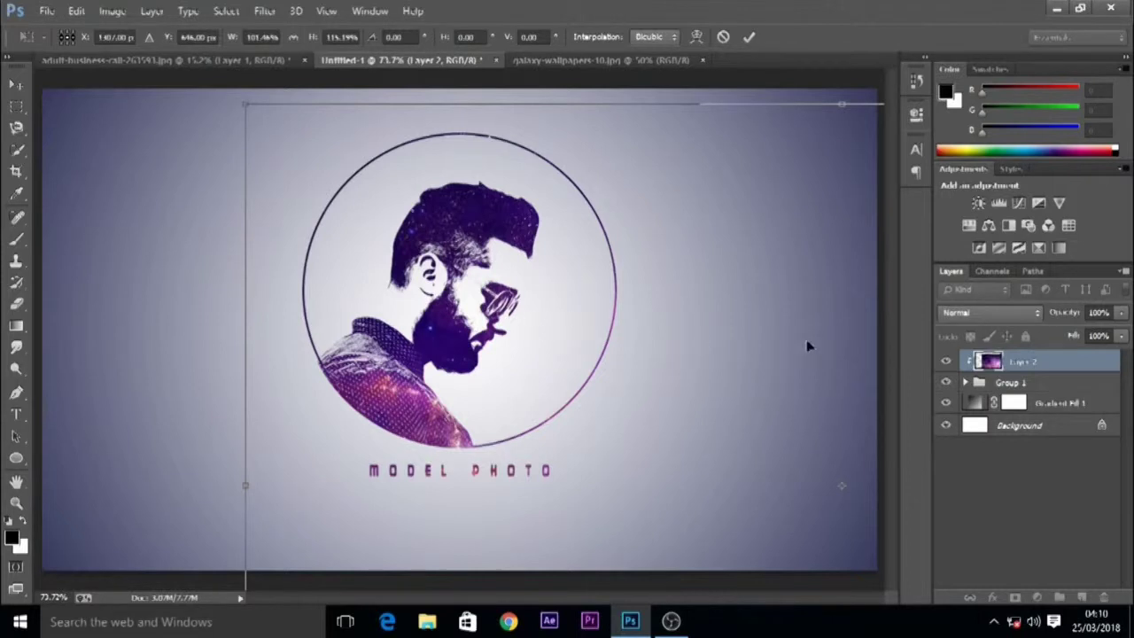
{"action": "key", "text": "Return"}
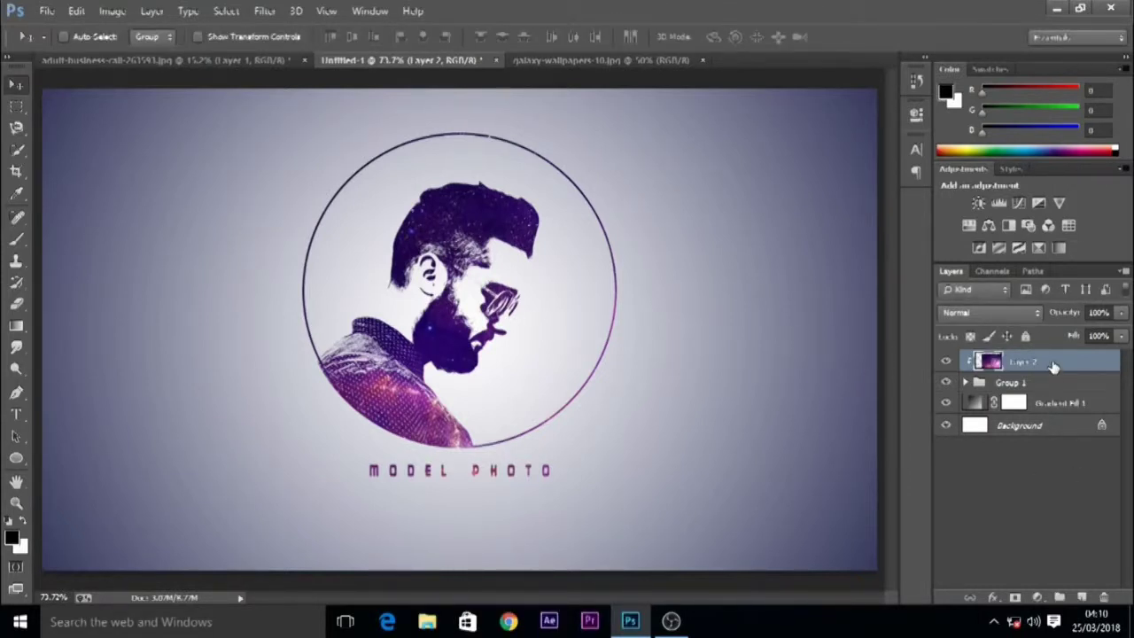
Stamp all visible layers into a new merged layer on top and check the layers by toggling their visibility
{"action": "key", "text": "shift+ctrl+alt+e"}
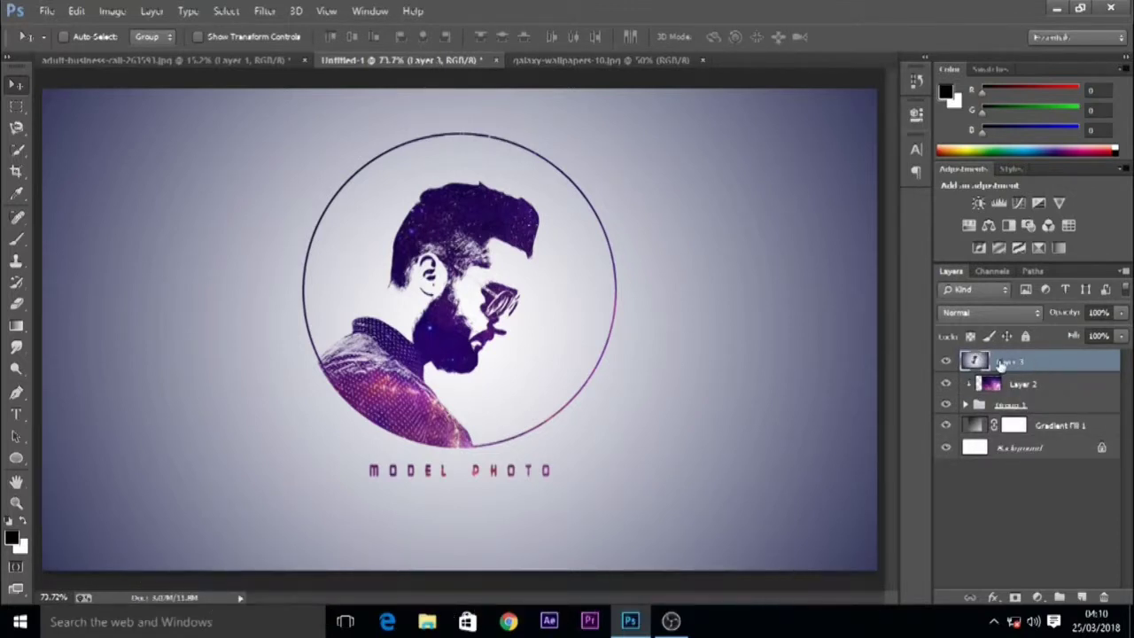
{"action": "left_click", "coordinate": [947, 384]}
{"action": "left_click", "coordinate": [947, 362]}
{"action": "left_click", "coordinate": [947, 362]}
{"action": "left_click", "coordinate": [945, 384]}
{"action": "left_click", "coordinate": [947, 405]}
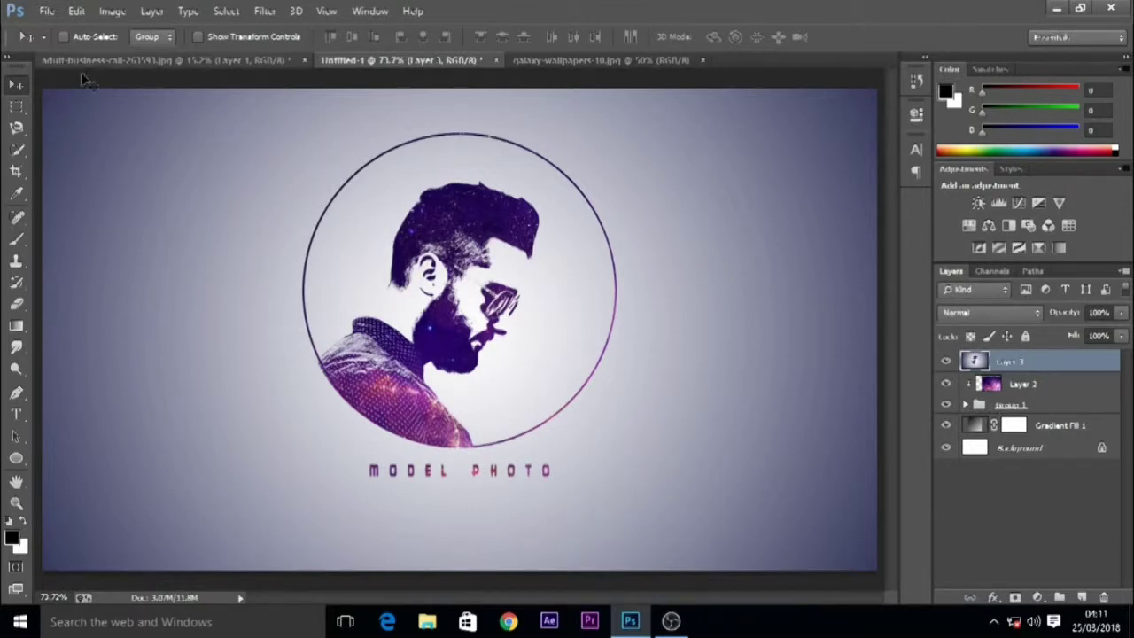
Save the artwork to the Desktop as Untitled-1 in JPEG format with maximum quality 12 and Baseline ("Standard")
{"action": "left_click", "coordinate": [46, 10]}
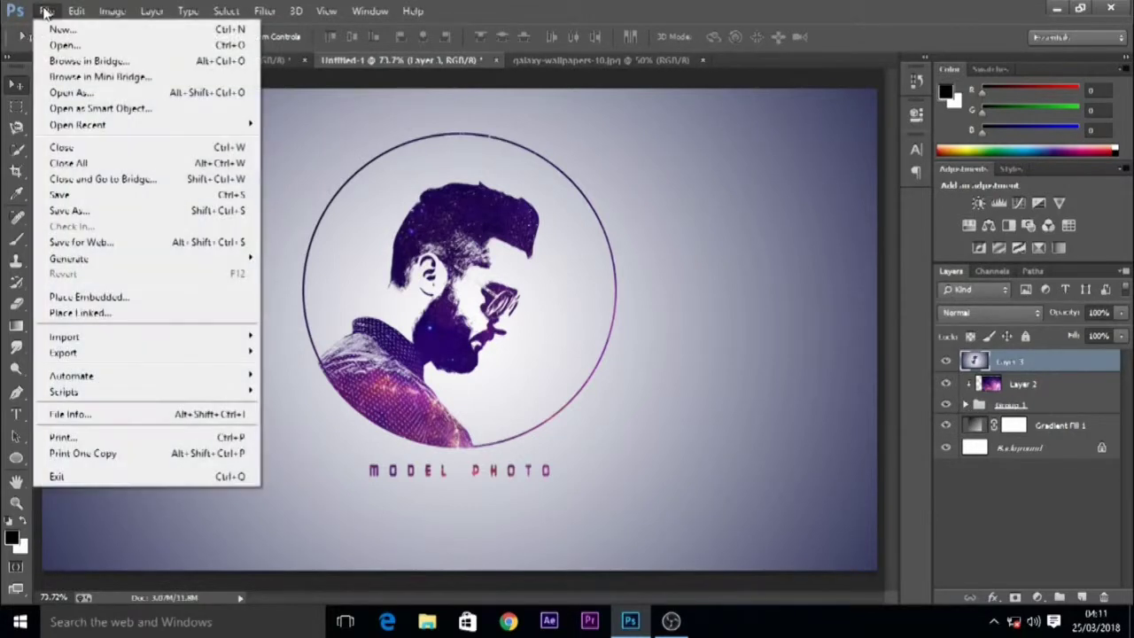
{"action": "left_click", "coordinate": [82, 198]}
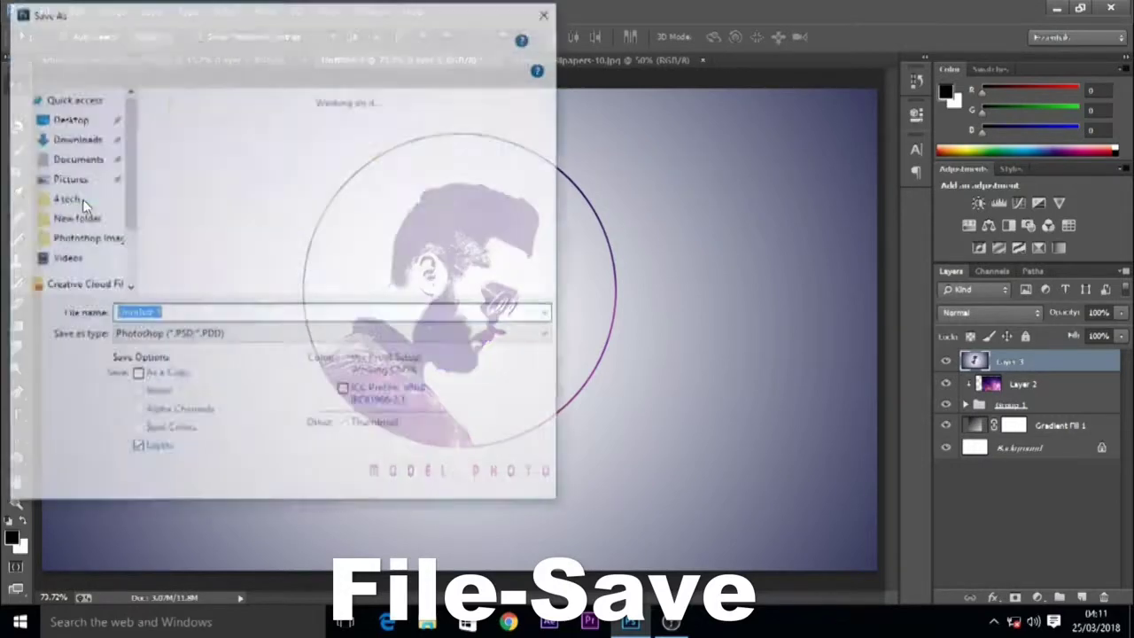
{"action": "left_click", "coordinate": [68, 118]}
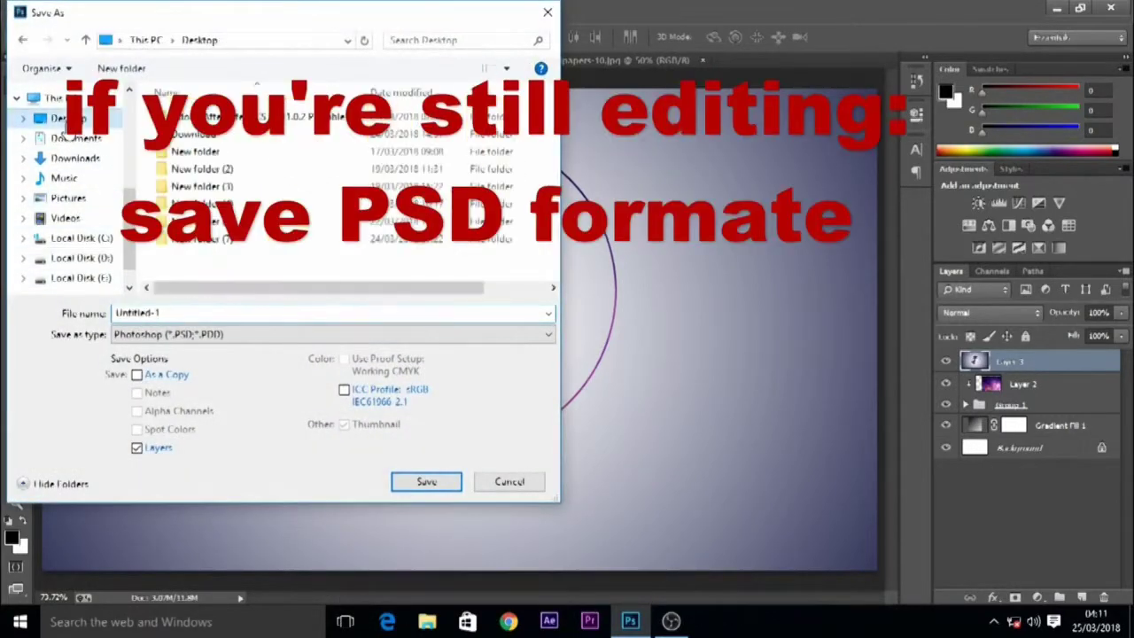
{"action": "left_click", "coordinate": [198, 312]}
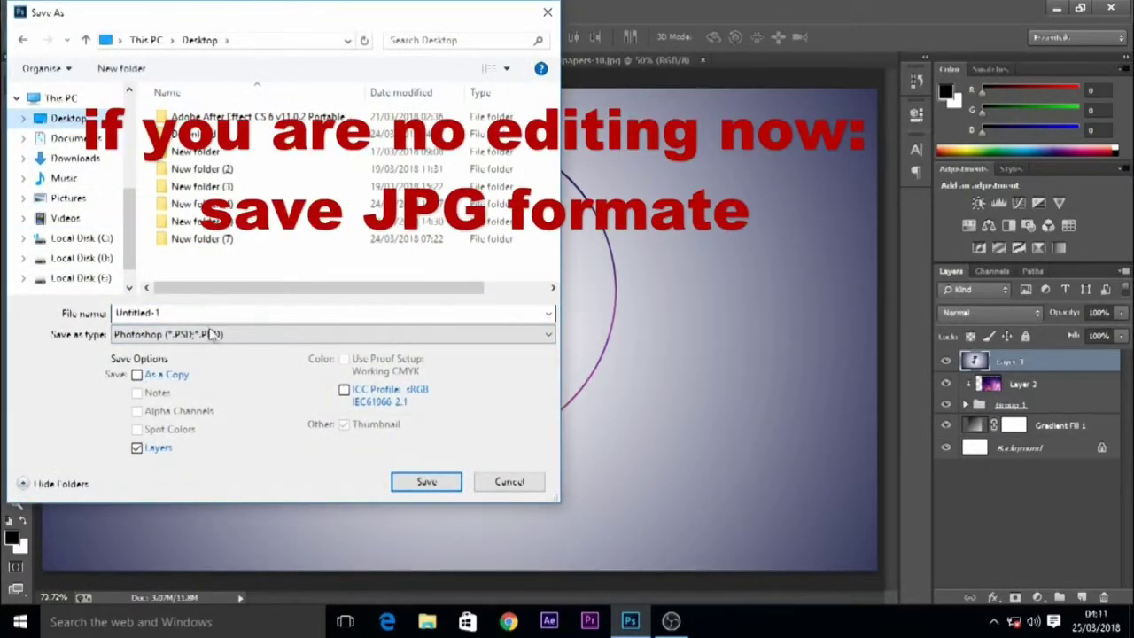
{"action": "left_click", "coordinate": [222, 336]}
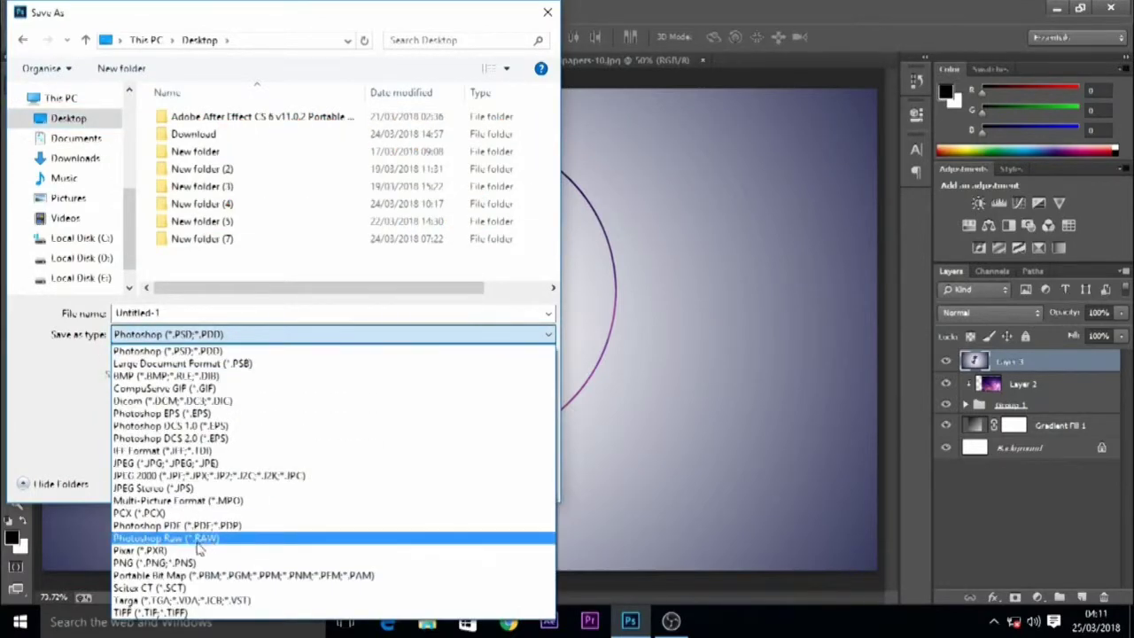
{"action": "left_click", "coordinate": [205, 464]}
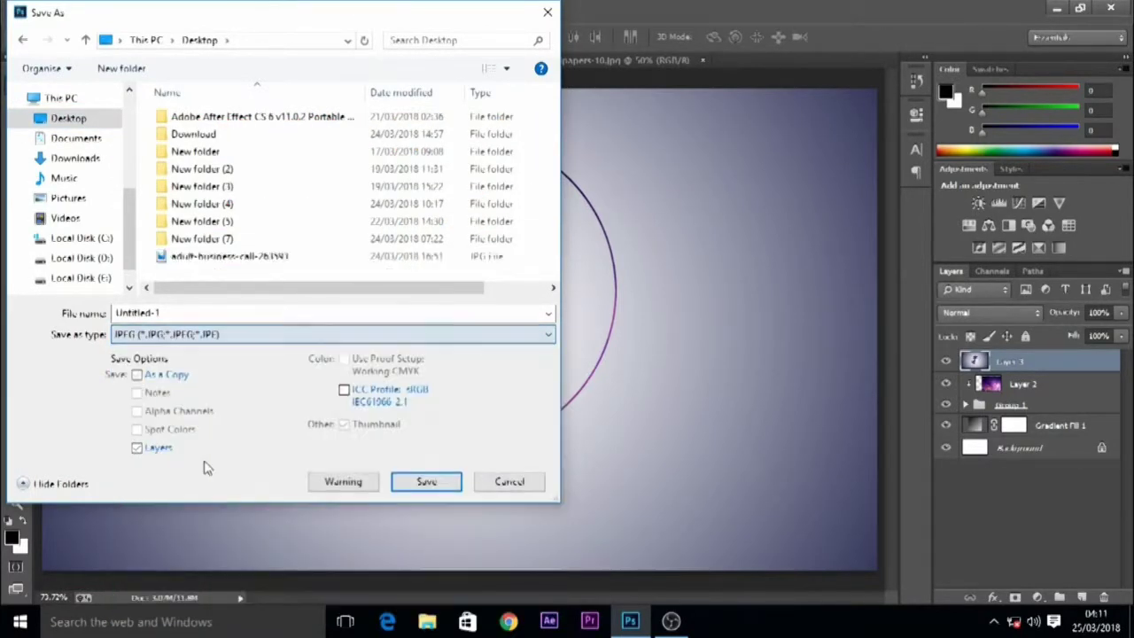
{"action": "left_click", "coordinate": [419, 482]}
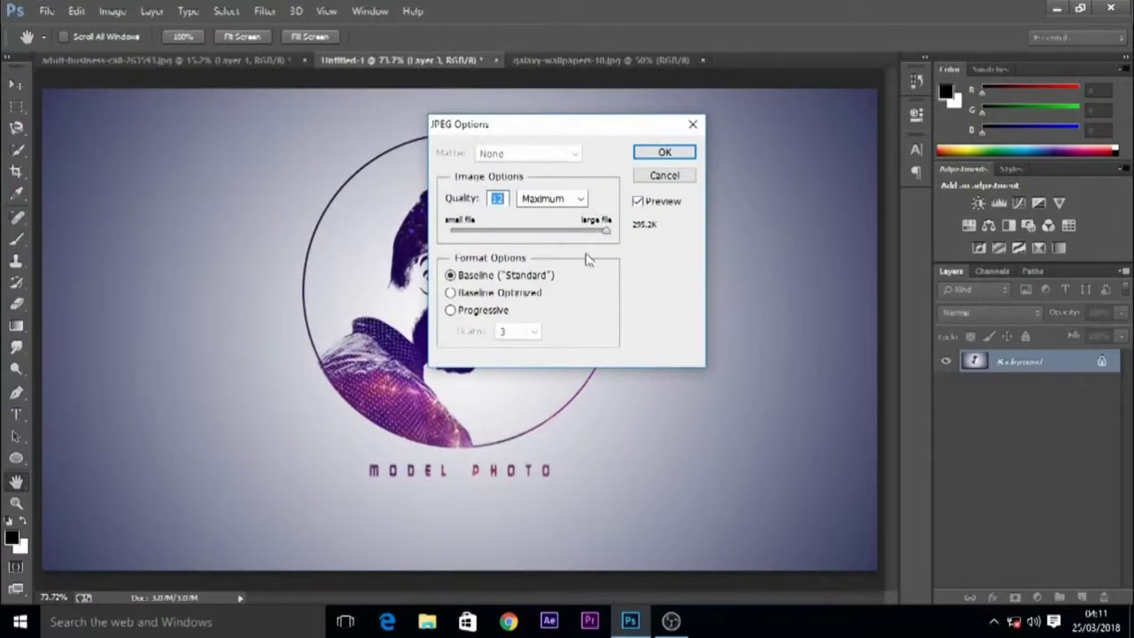
{"action": "left_click", "coordinate": [664, 153]}
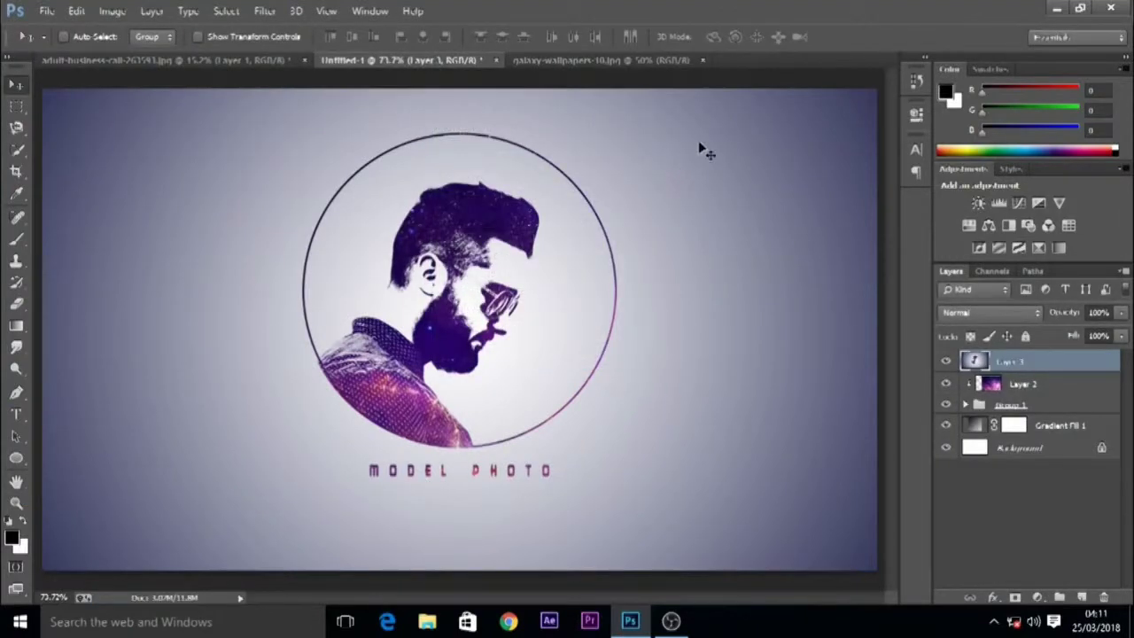
Quit Photoshop without saving changes to the open documents and open the exported Untitled-1 image from the desktop
{"action": "left_click", "coordinate": [1110, 8]}
{"action": "left_click", "coordinate": [589, 250]}
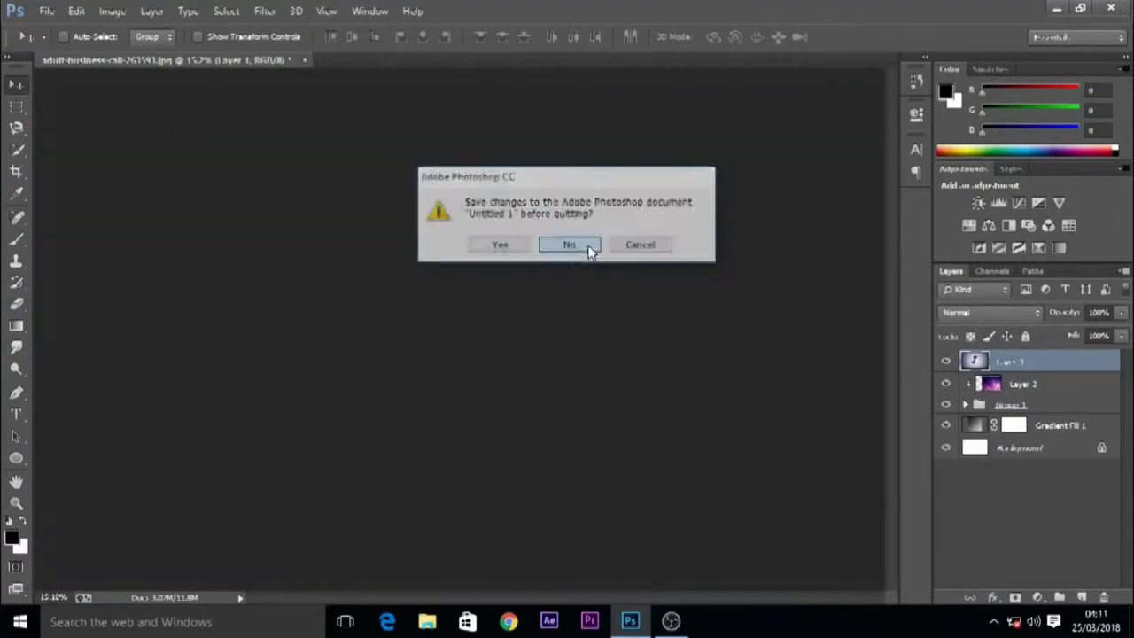
{"action": "left_click", "coordinate": [589, 248]}
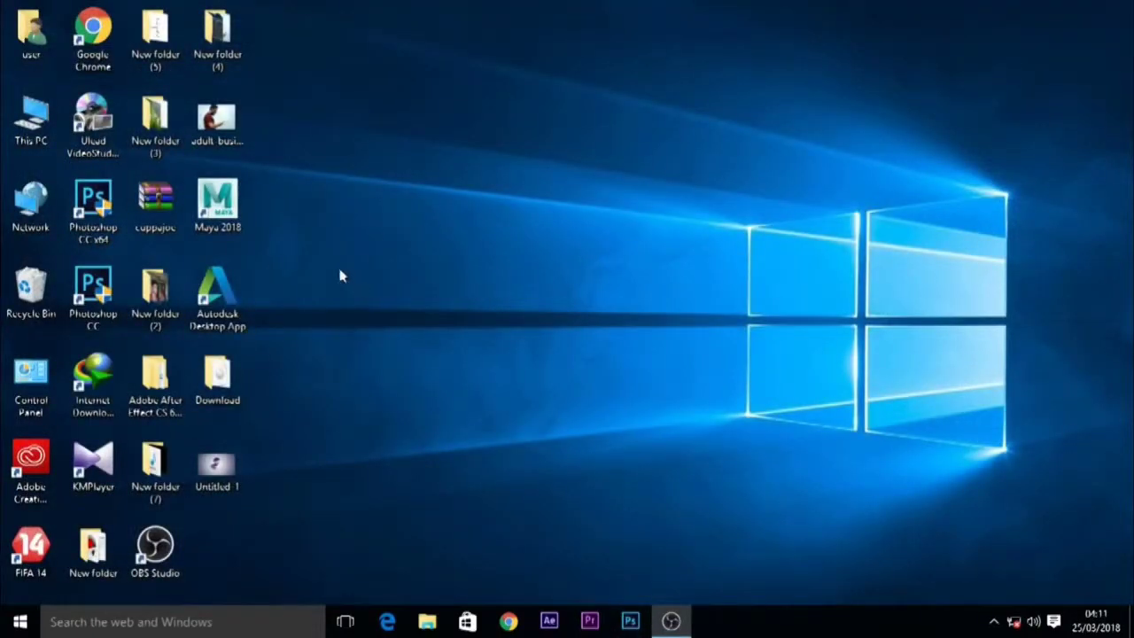
{"action": "double_click", "coordinate": [220, 477]}
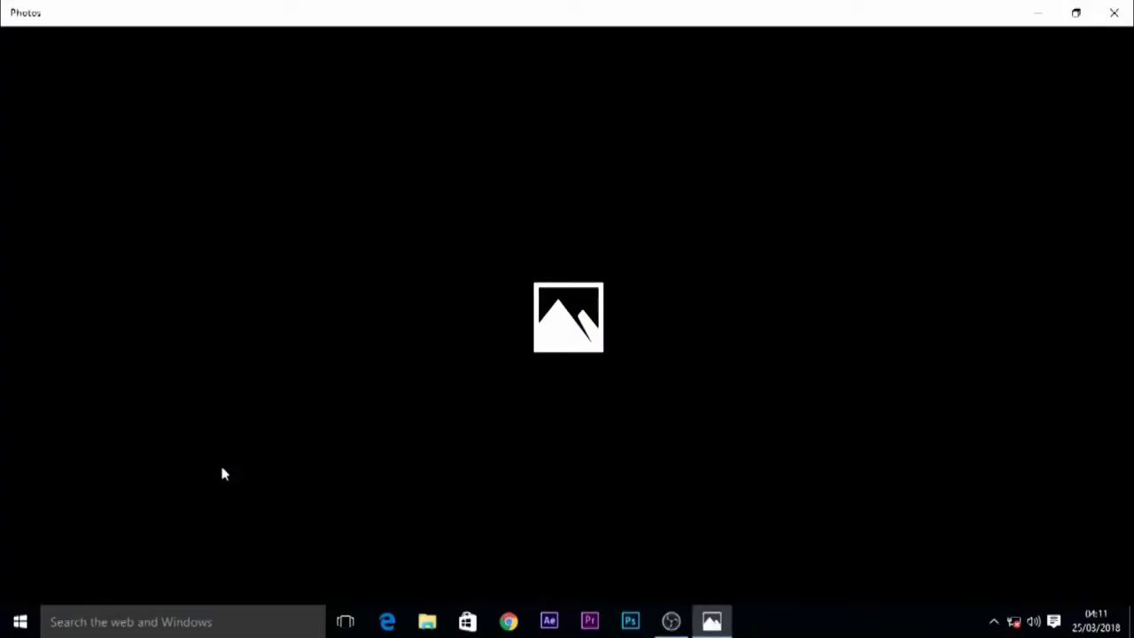